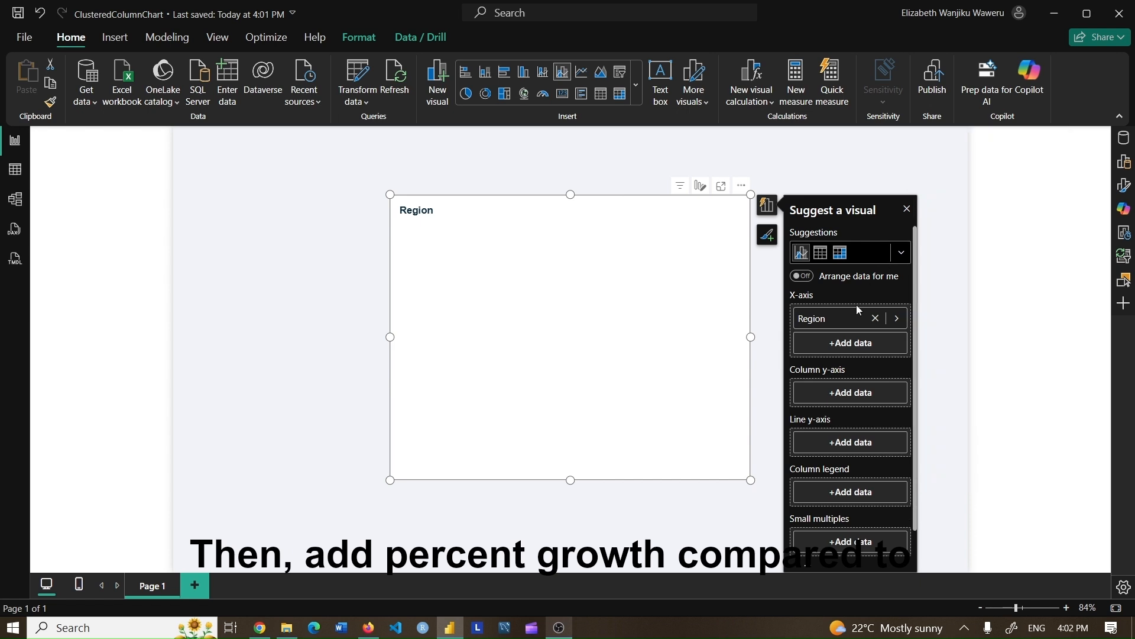
Add the Total Sales measure from Performance Measures to the chart's column y-axis
left_click(848, 392)
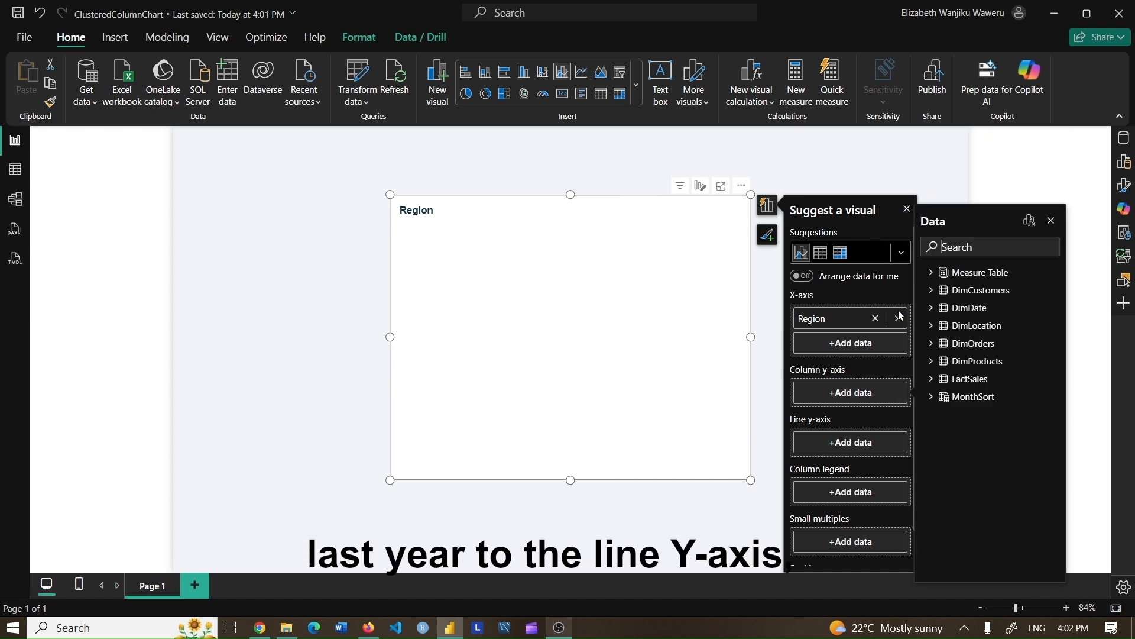
left_click(932, 272)
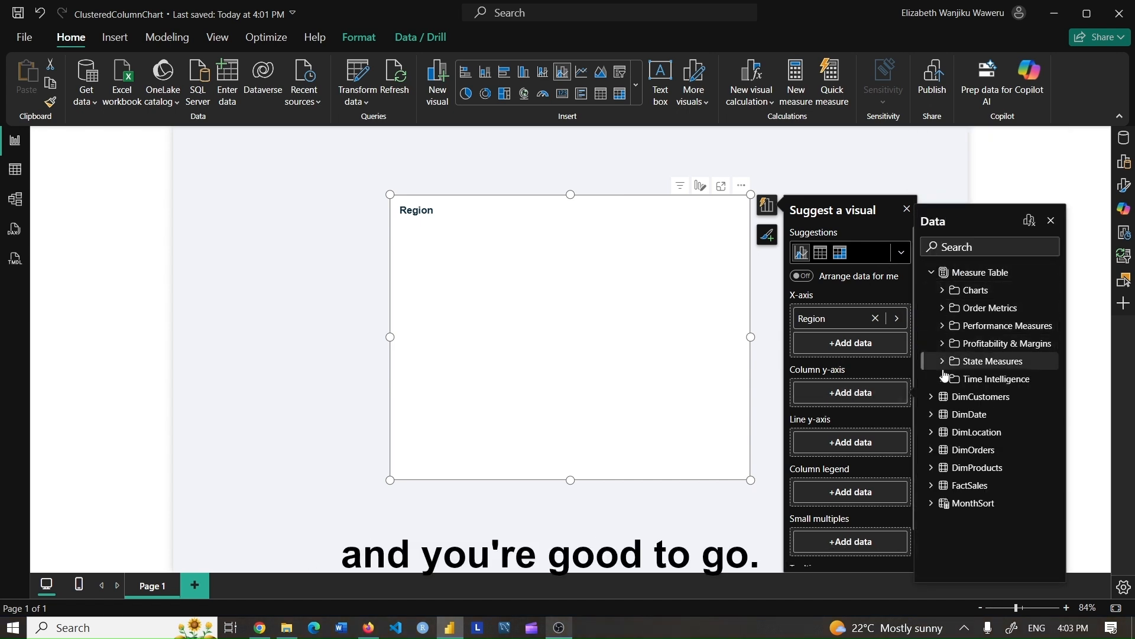
left_click(942, 326)
left_click(965, 414)
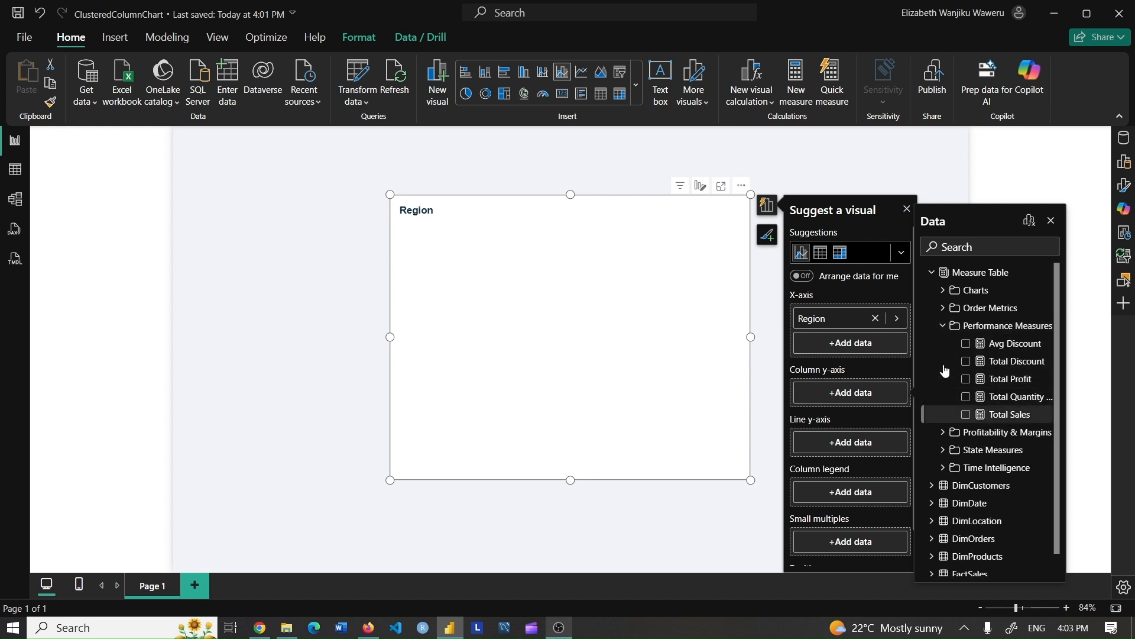
left_click(942, 325)
left_click(932, 272)
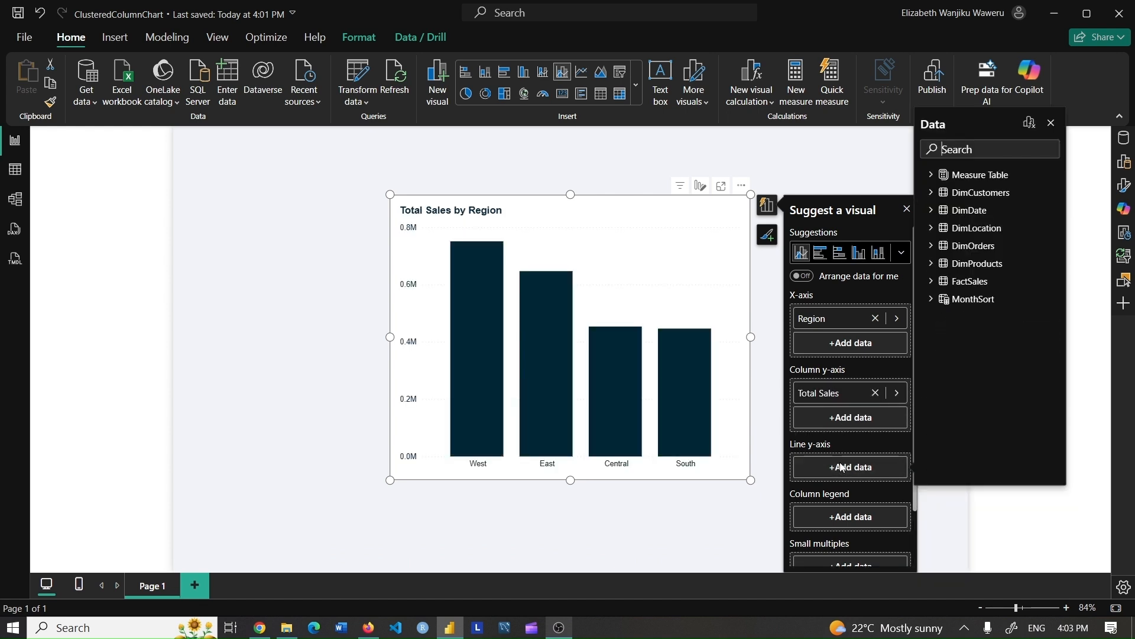
Add the % Growth vs LY measure from Time Intelligence to the chart's line y-axis
left_click(931, 175)
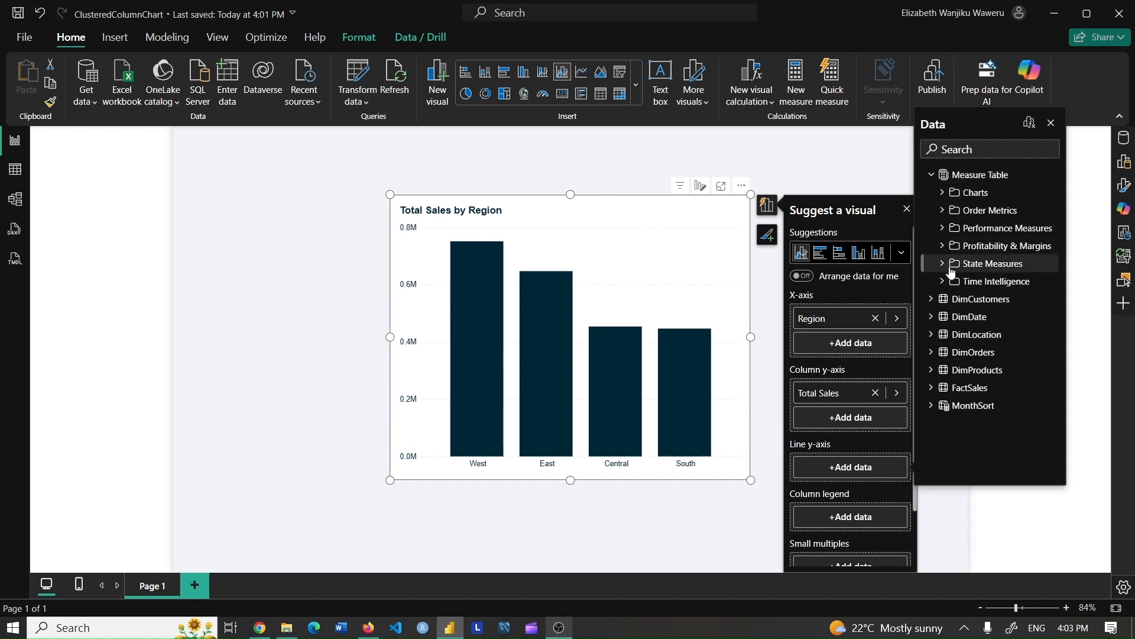
left_click(943, 281)
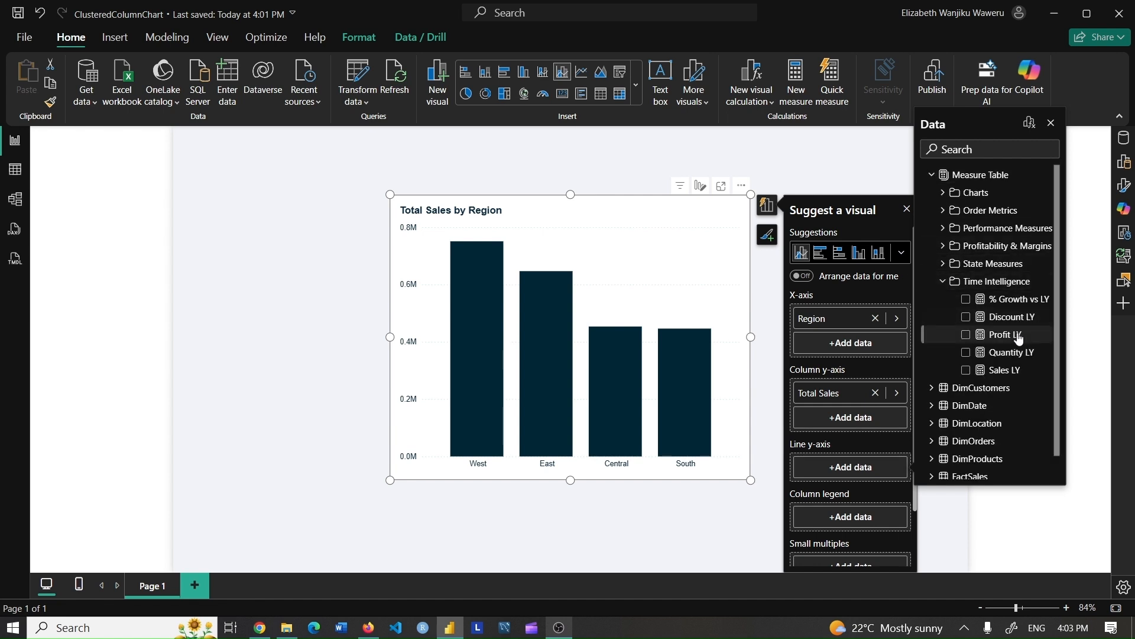
left_click(1005, 299)
left_click(678, 210)
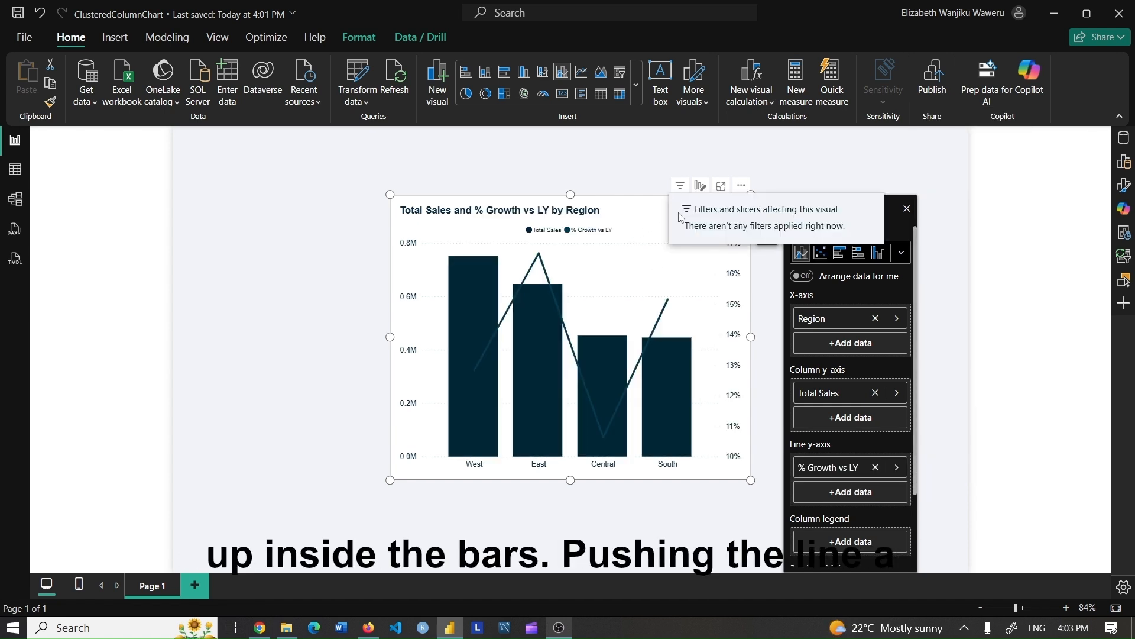
Close the visual suggestions, then enlarge the chart slightly and center it on the page
left_click(1124, 138)
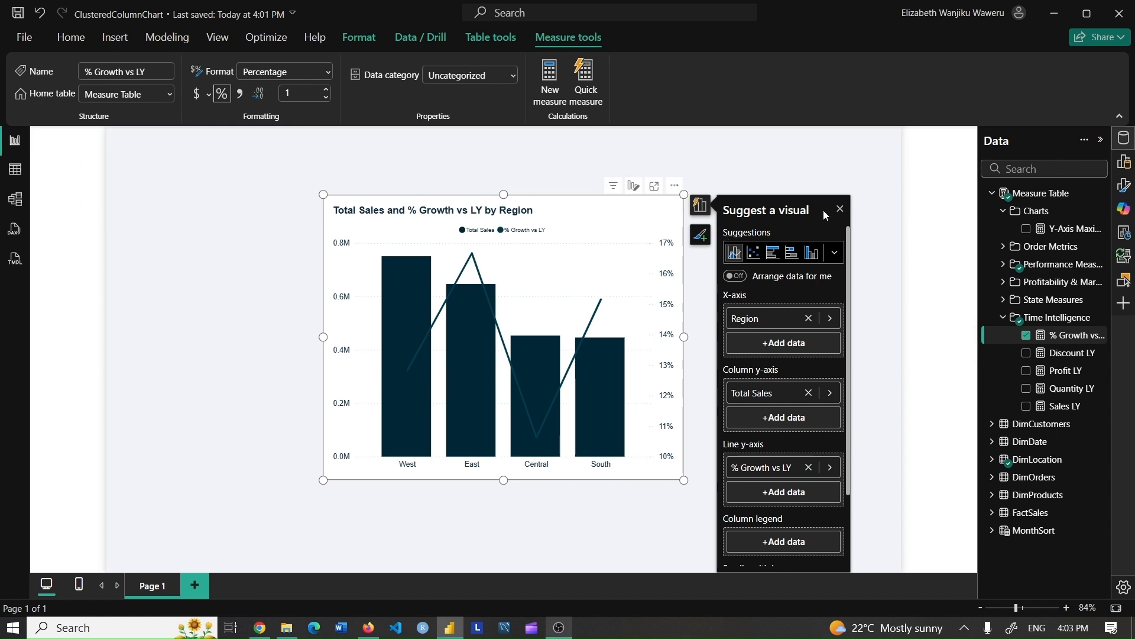
left_click(840, 211)
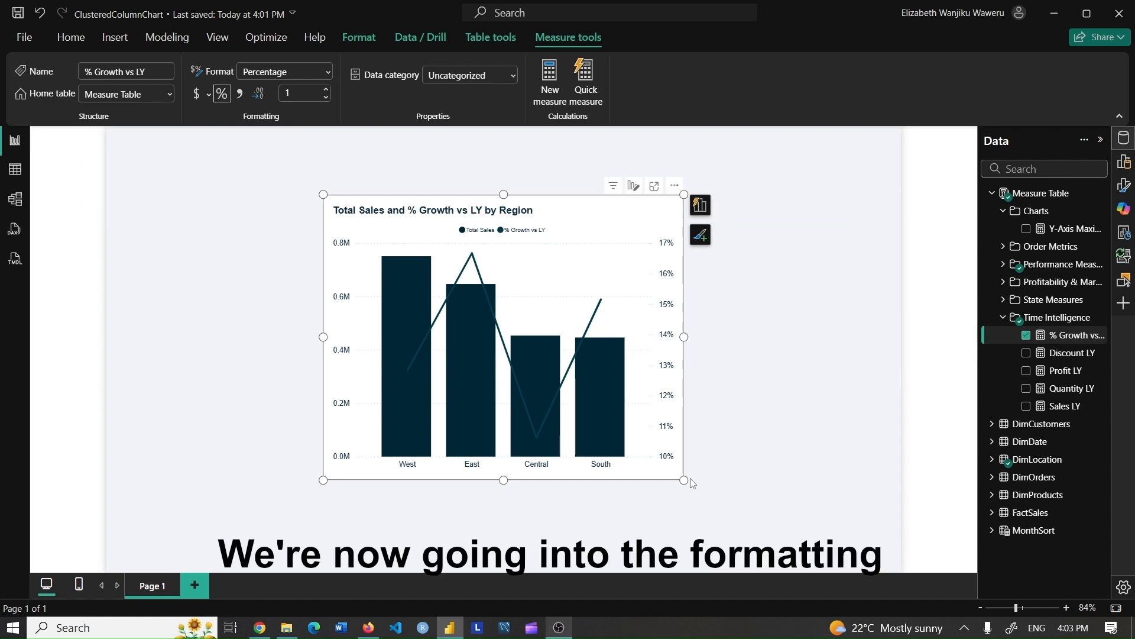
left_click_drag(684, 480, 729, 498)
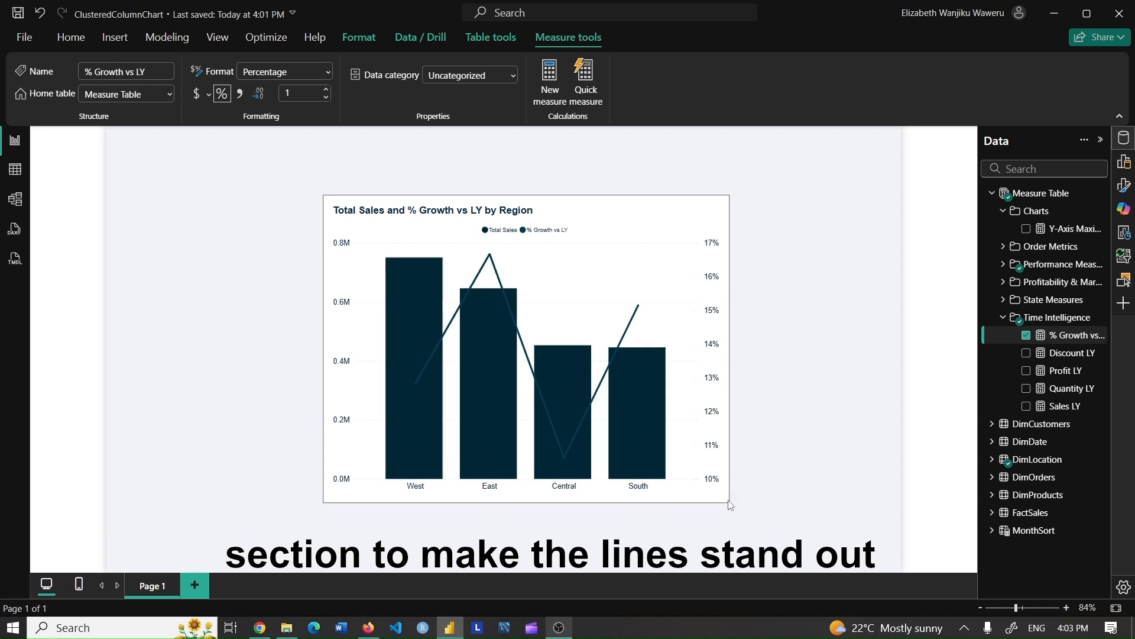
left_click(68, 39)
left_click_drag(564, 212, 540, 214)
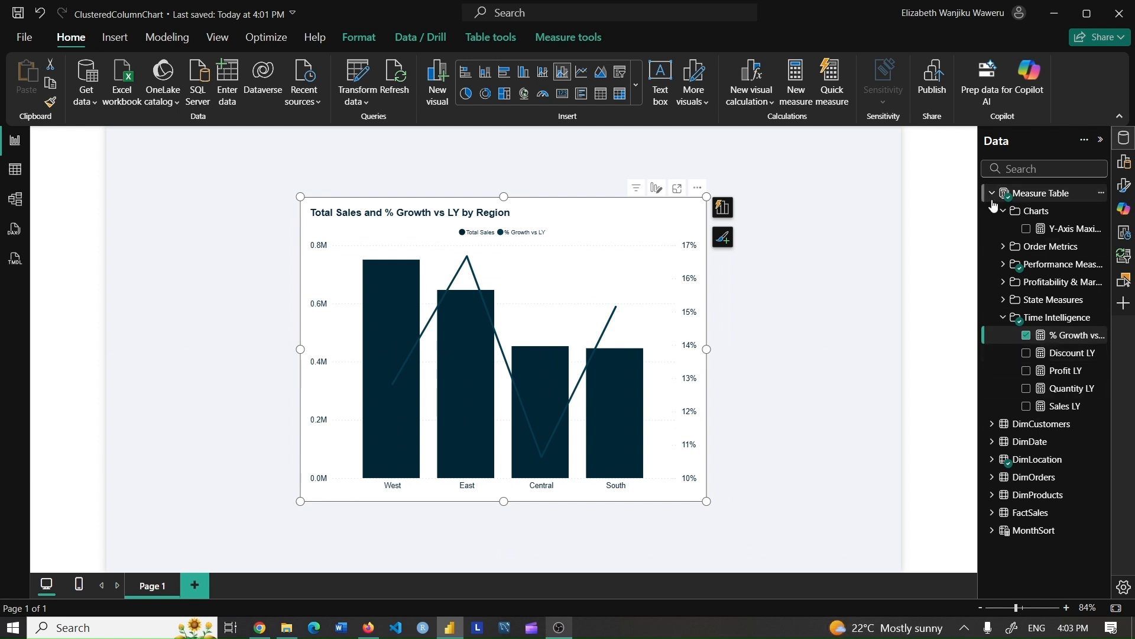
Format the chart title with the Segoe UI font at size 10
left_click(1124, 185)
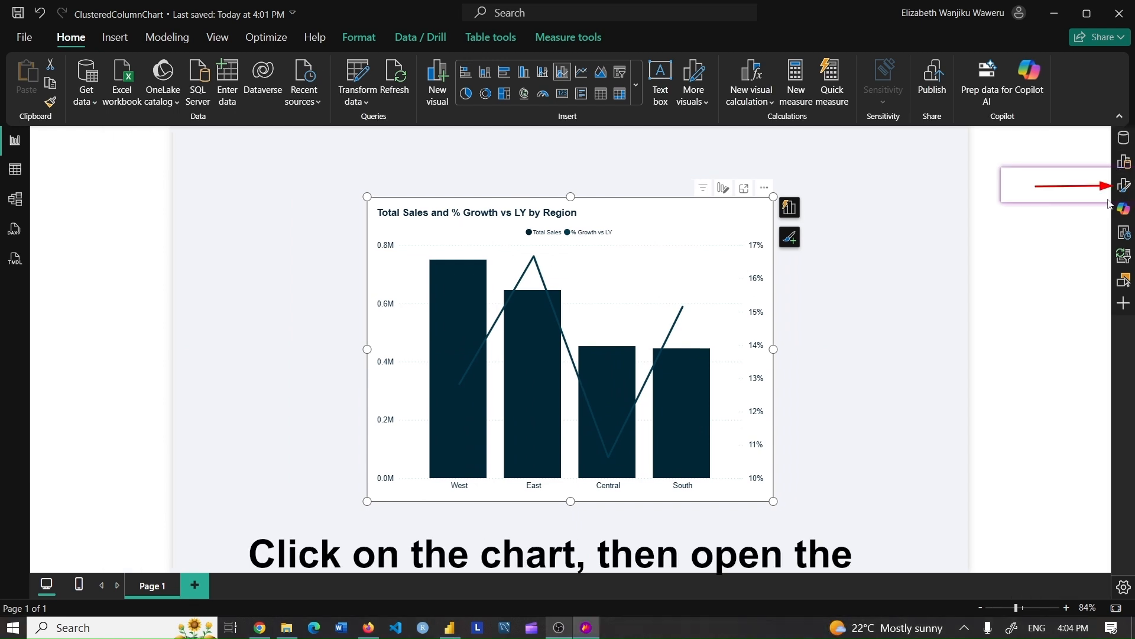
left_click(1124, 186)
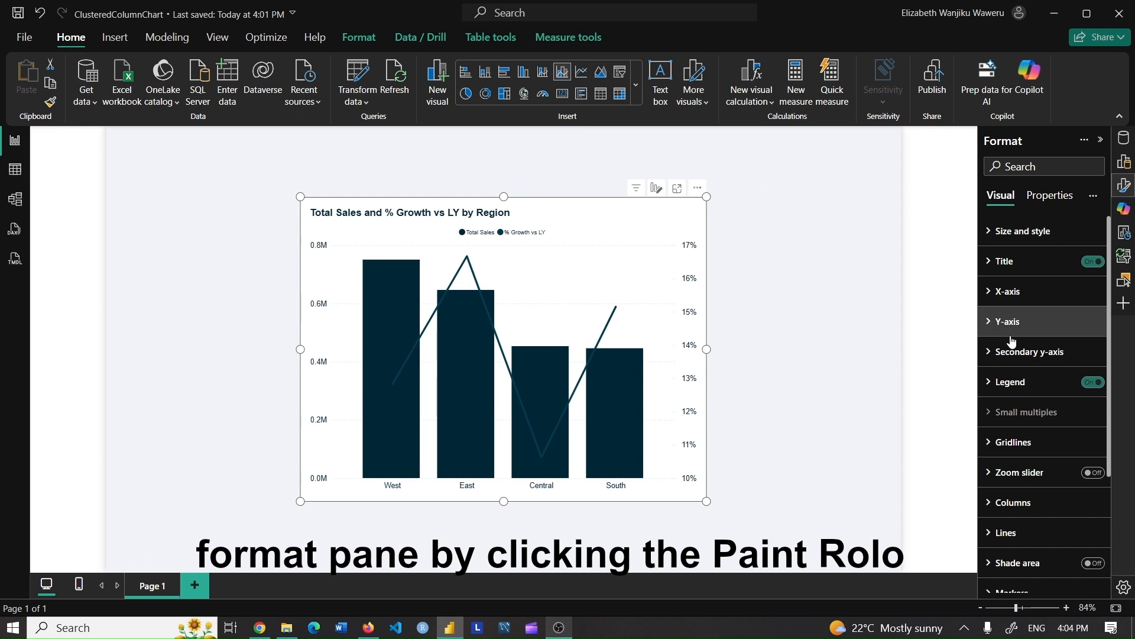
left_click(1004, 261)
left_click(1044, 413)
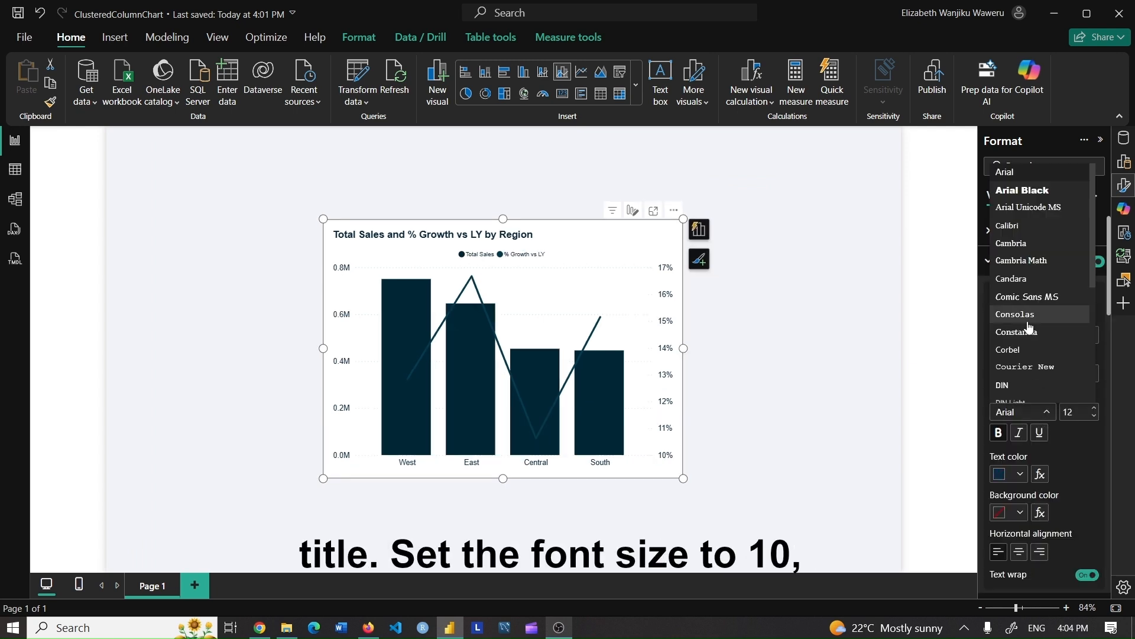
scroll(1032, 254, "down", 3)
left_click(1032, 249)
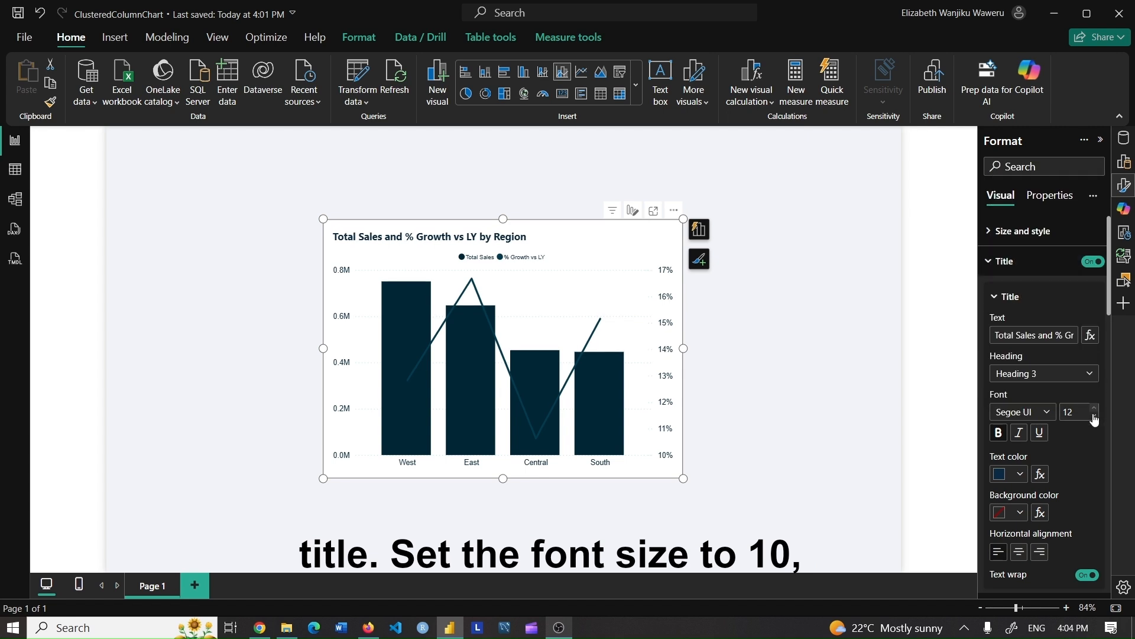
left_click(1094, 416)
left_click(1094, 416)
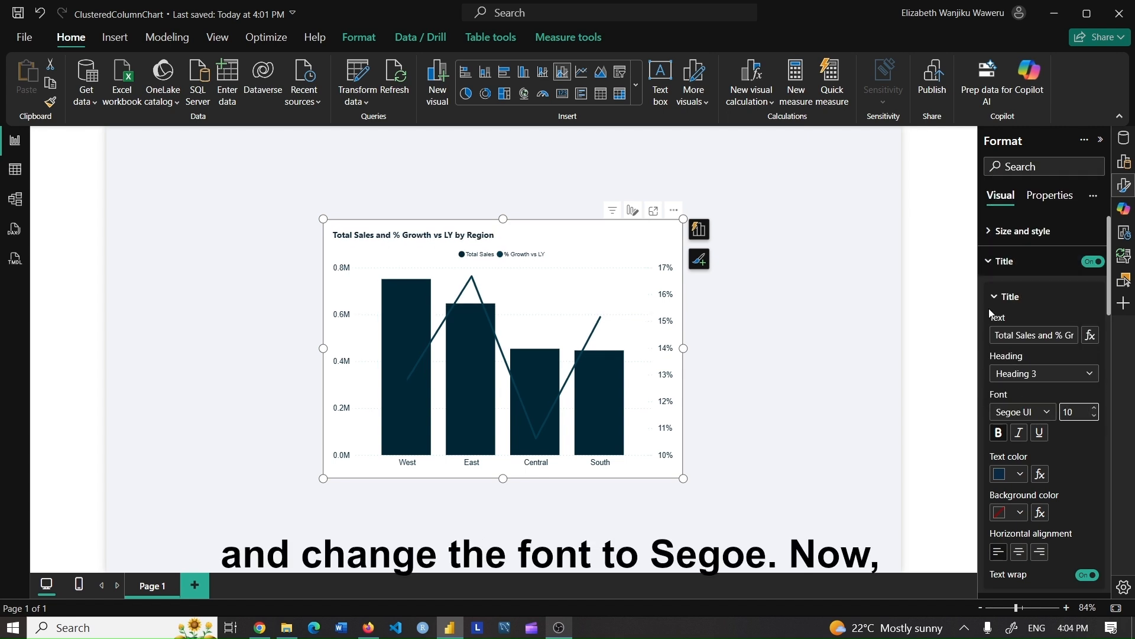
left_click(1006, 262)
Change the font of the x-axis values to Segoe UI
left_click(1012, 295)
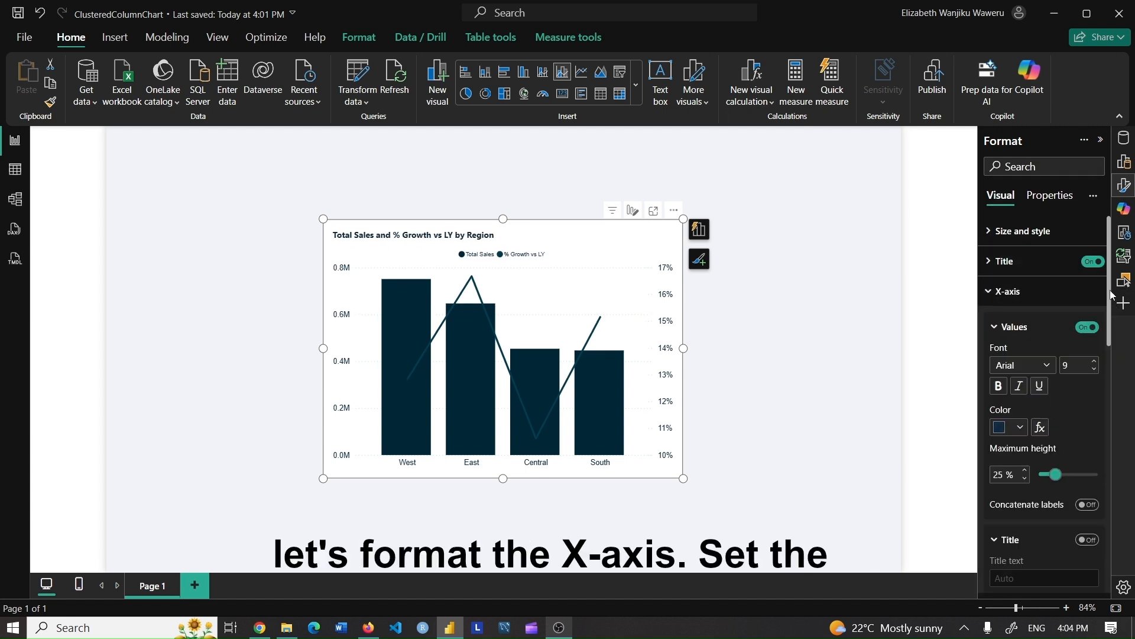
scroll(1021, 278, "down", 2)
left_click(1021, 273)
scroll(1035, 470, "down", 3)
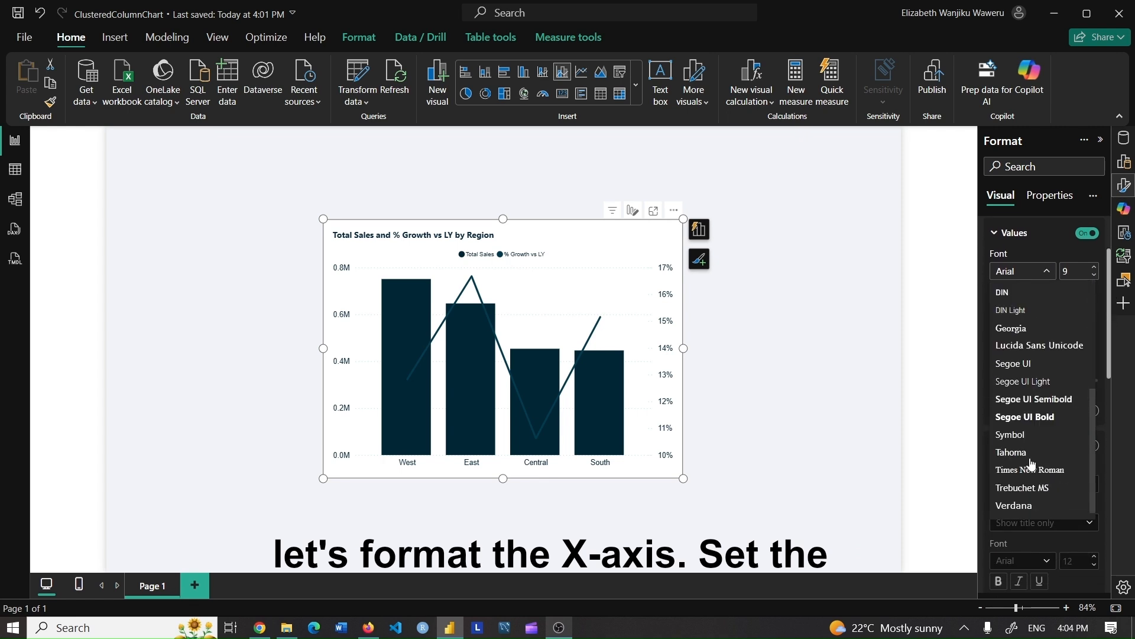
left_click(1030, 367)
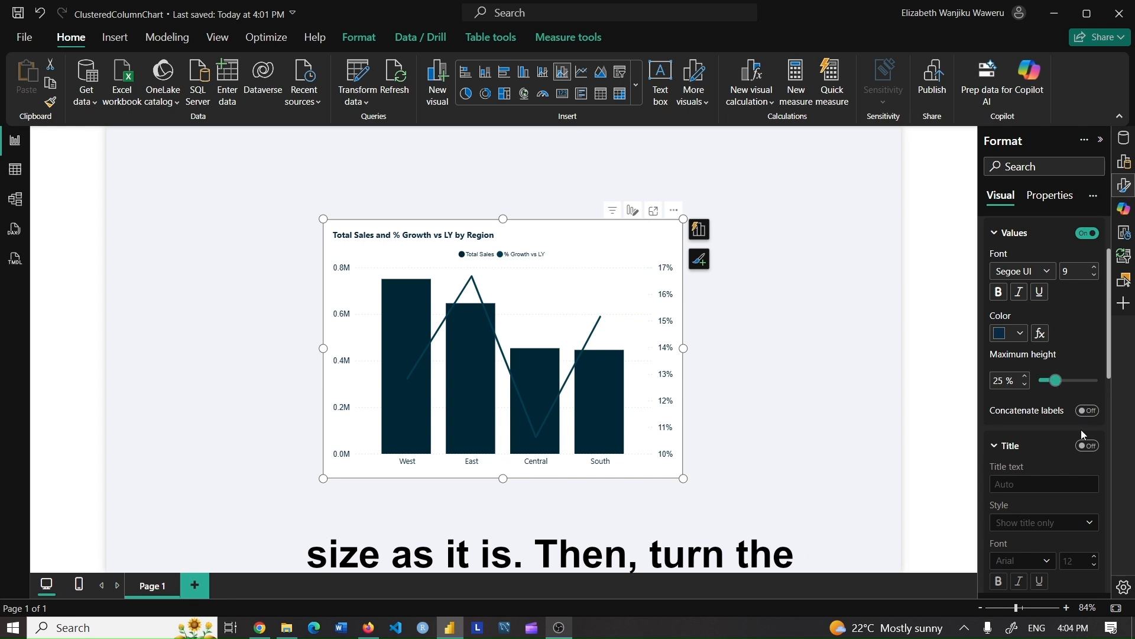
Turn on the x-axis title and format it in bold Segoe UI at size 9
left_click(1090, 446)
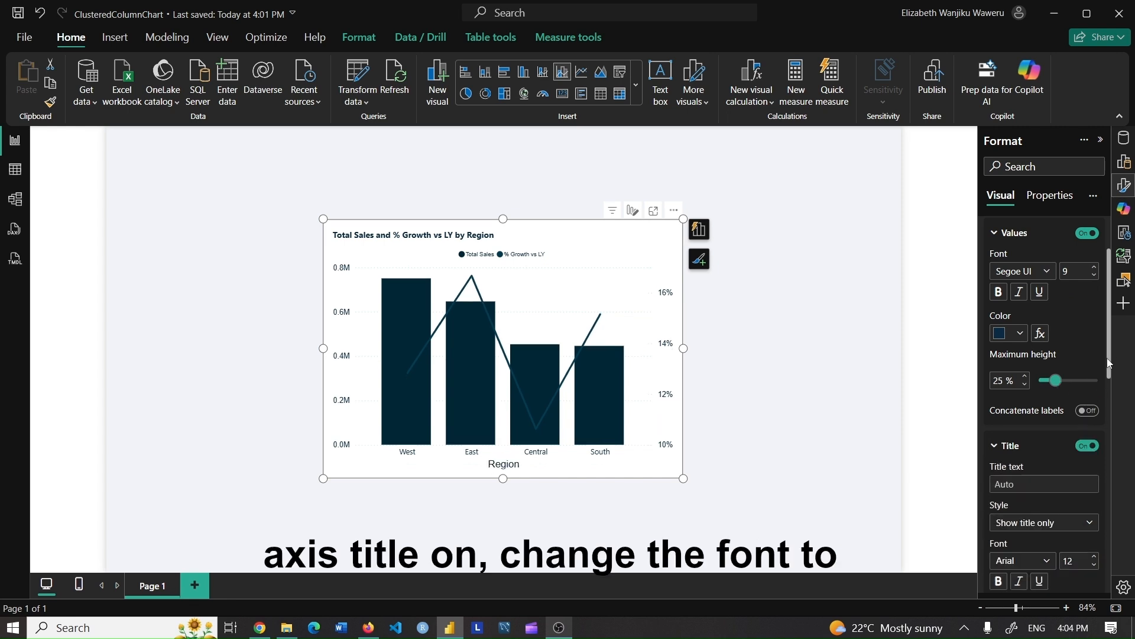
scroll(1110, 355, "down", 3)
left_click(1041, 449)
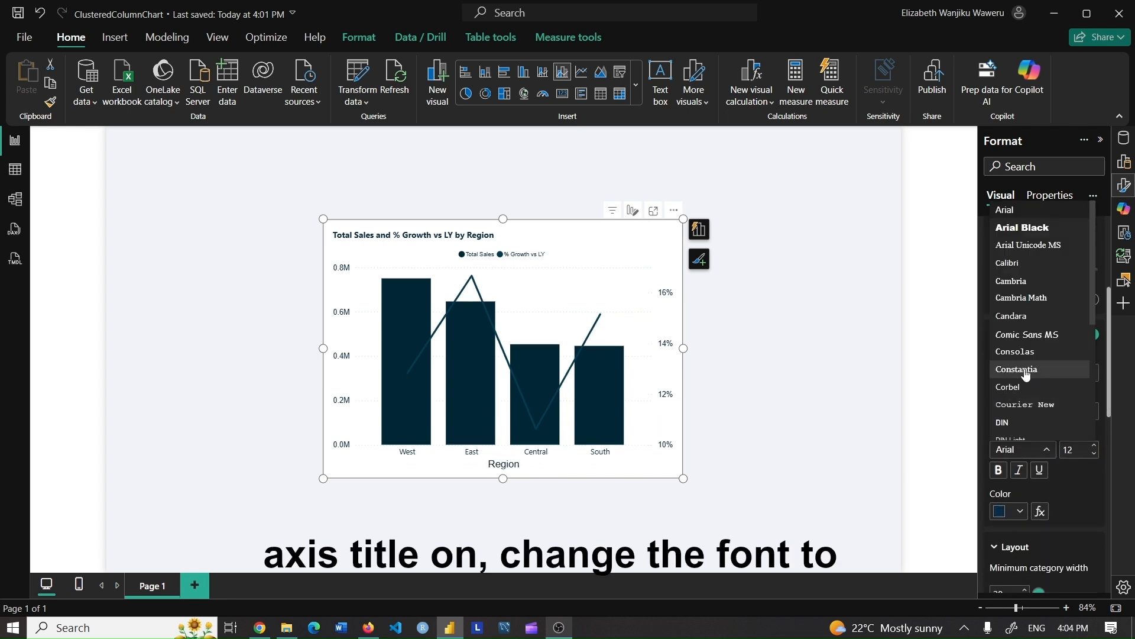
scroll(1029, 351, "down", 3)
left_click(1021, 272)
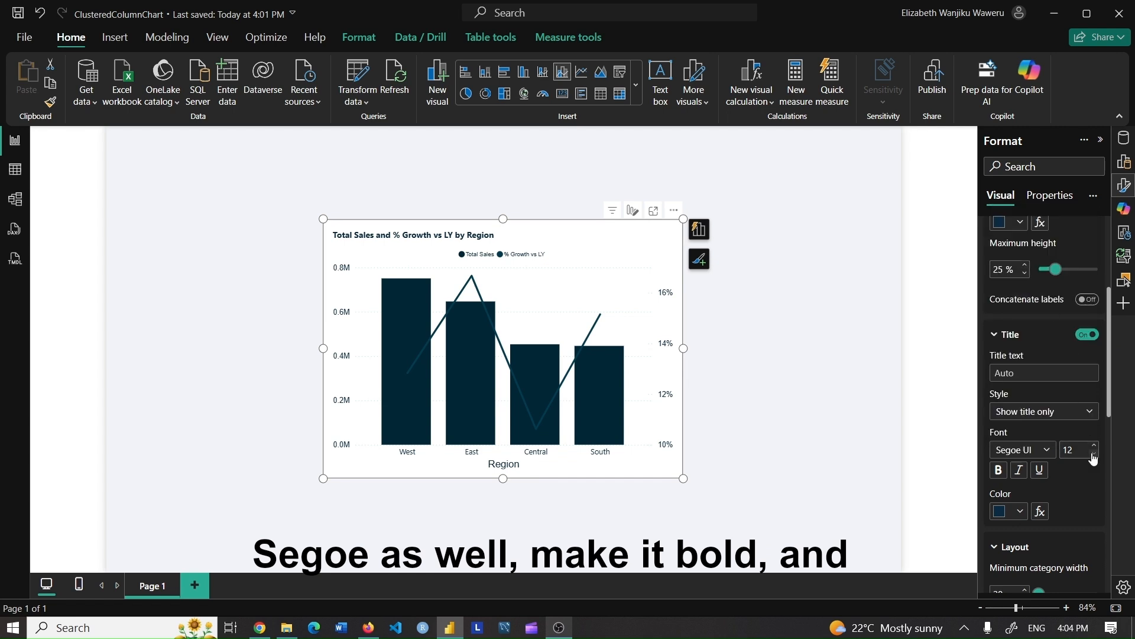
left_click(1096, 454)
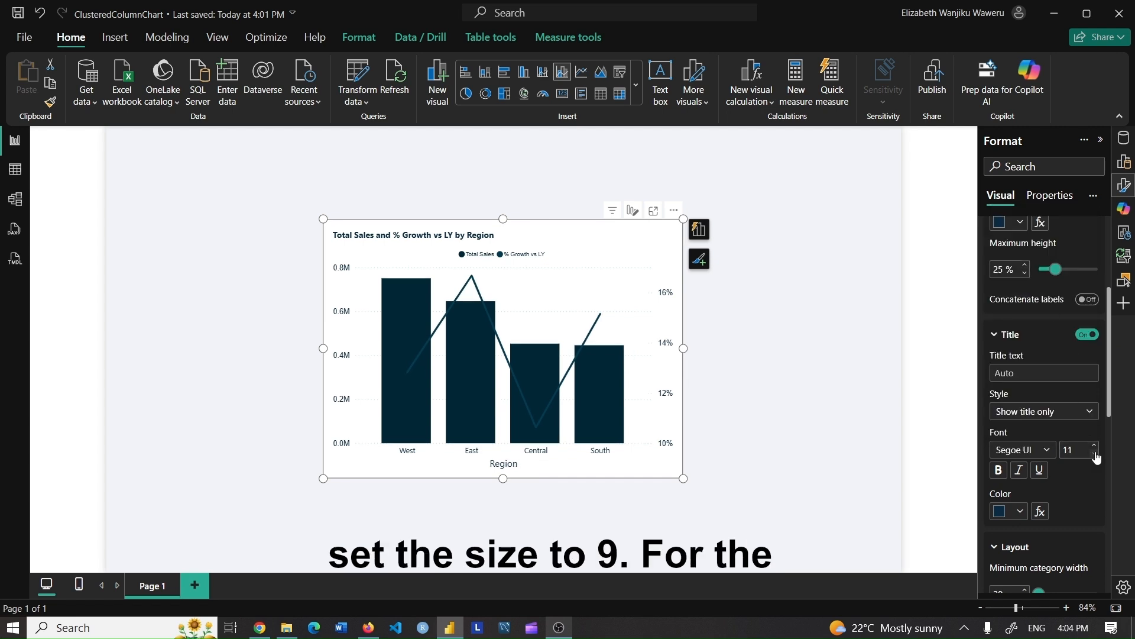
left_click(1096, 454)
left_click(1095, 454)
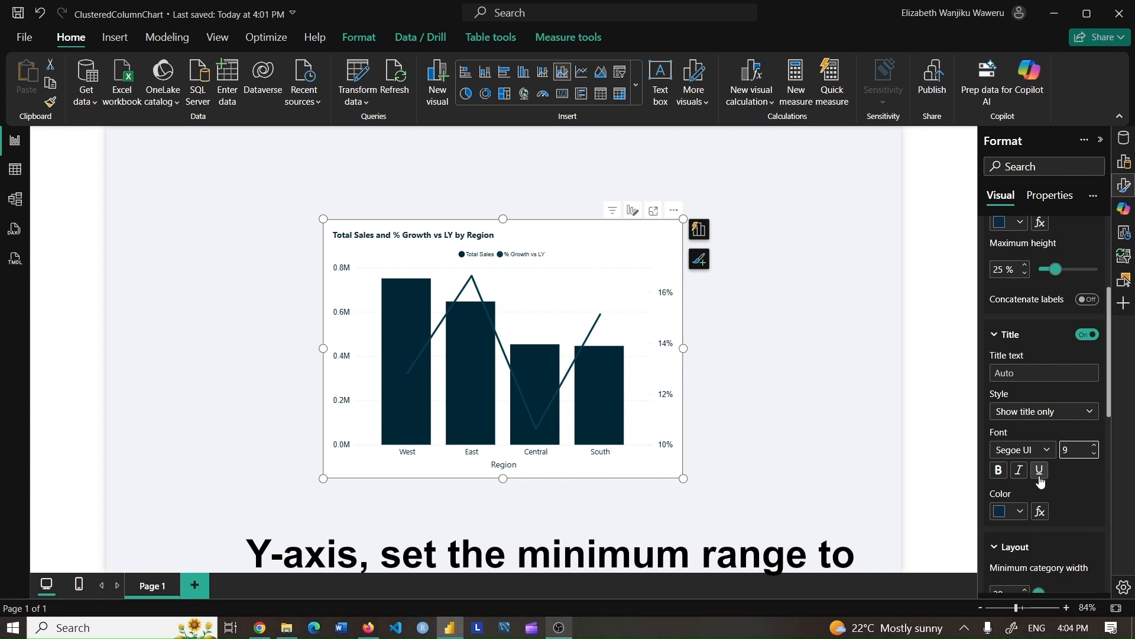
left_click(998, 470)
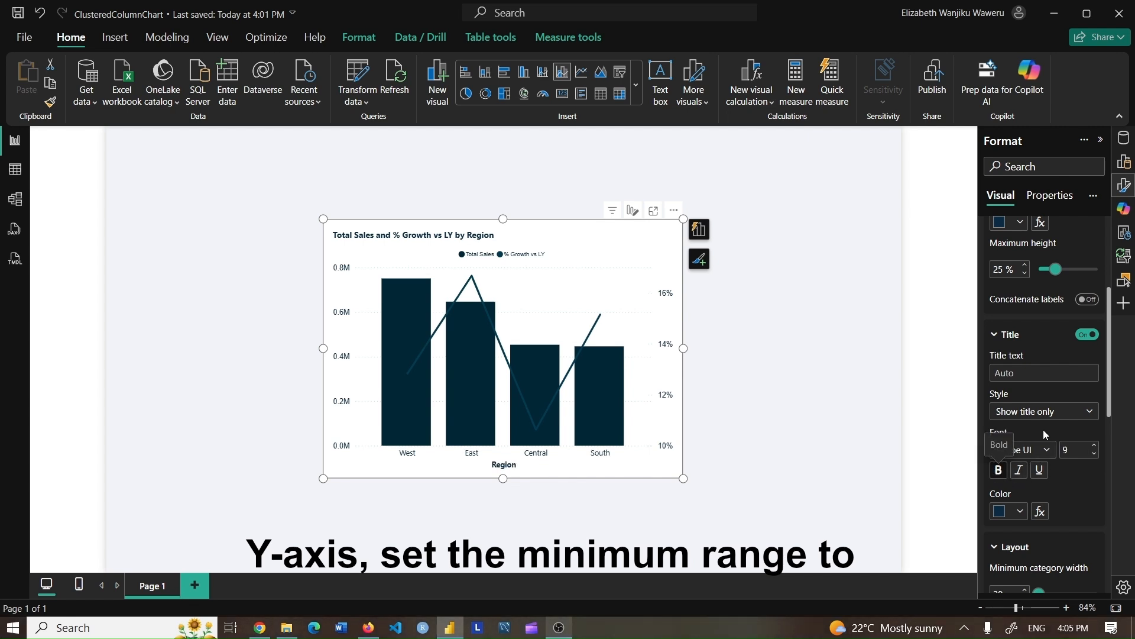
scroll(1045, 436, "up", 5)
left_click(1029, 292)
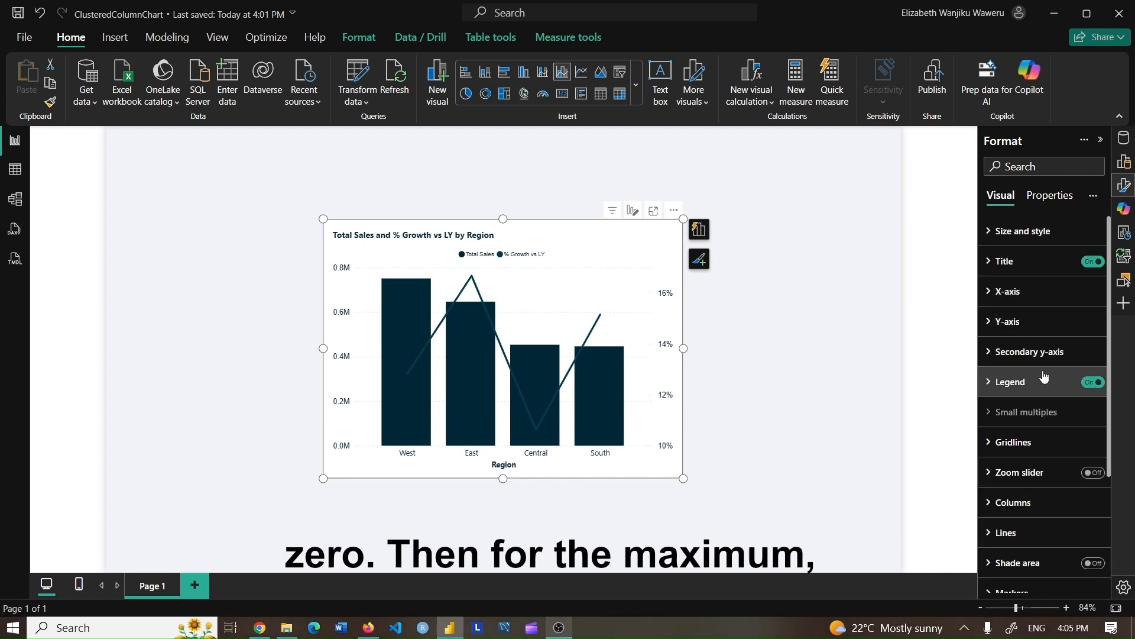
Set the minimum of the y-axis range to 0
left_click(1015, 325)
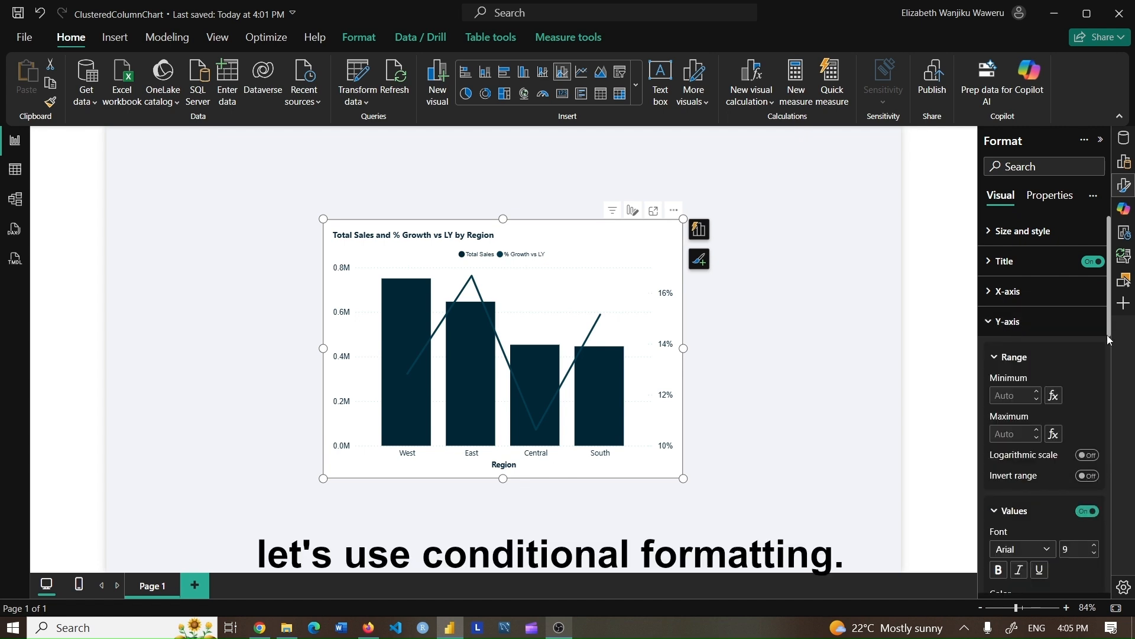
scroll(1110, 342, "down", 2)
left_click(1007, 323)
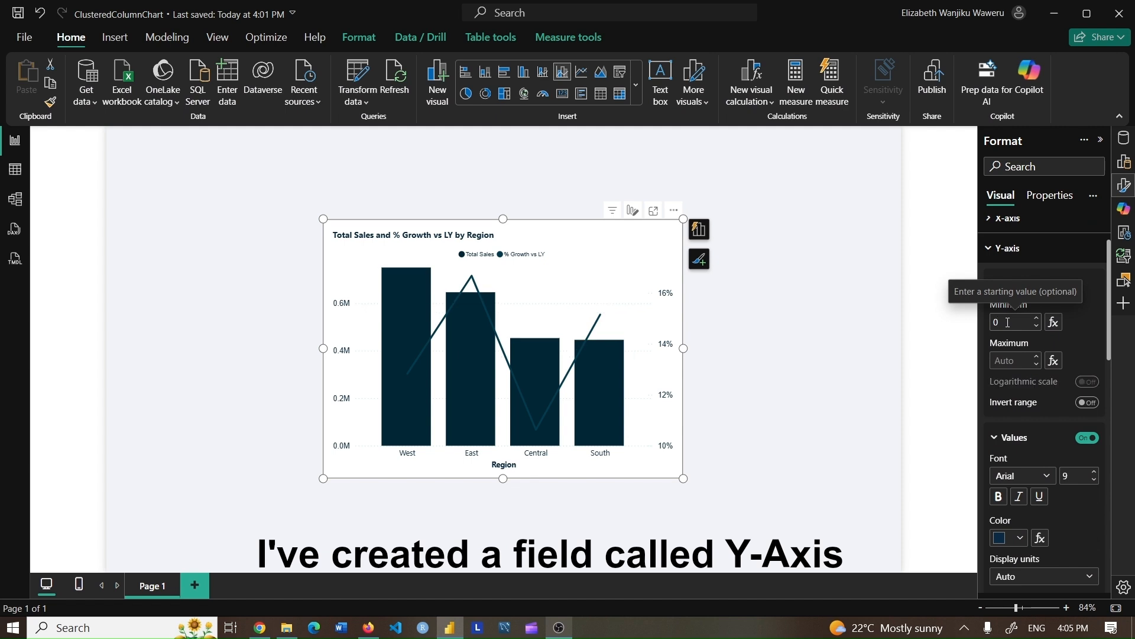
Set the y-axis range maximum by conditional formatting, using the field value of the Y-Axis Maximum measure
left_click(1053, 362)
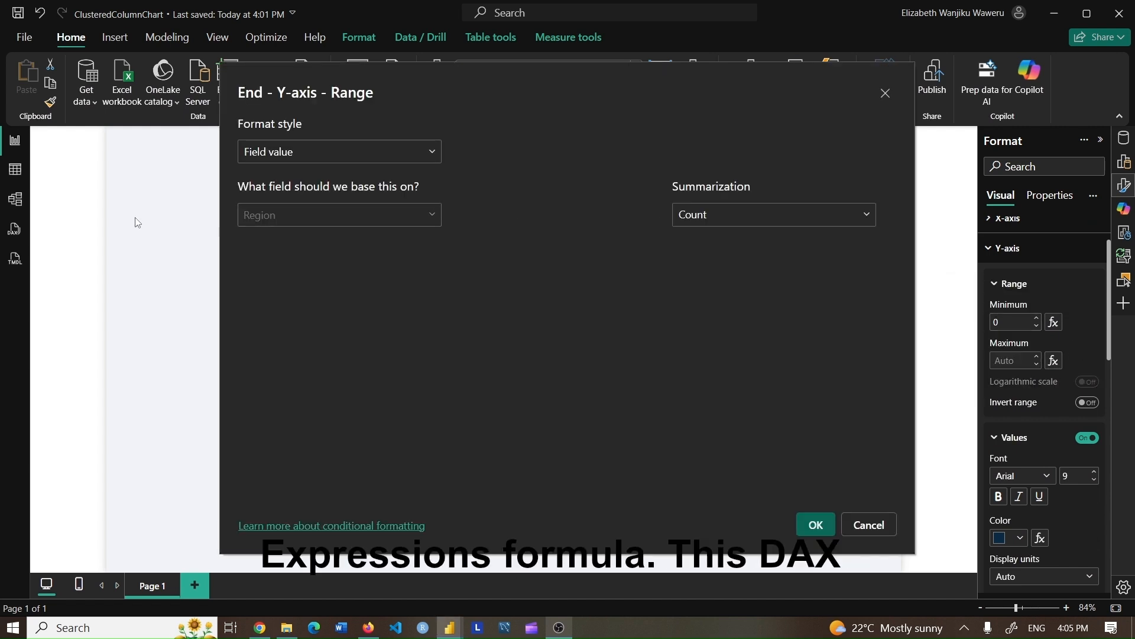
left_click(278, 213)
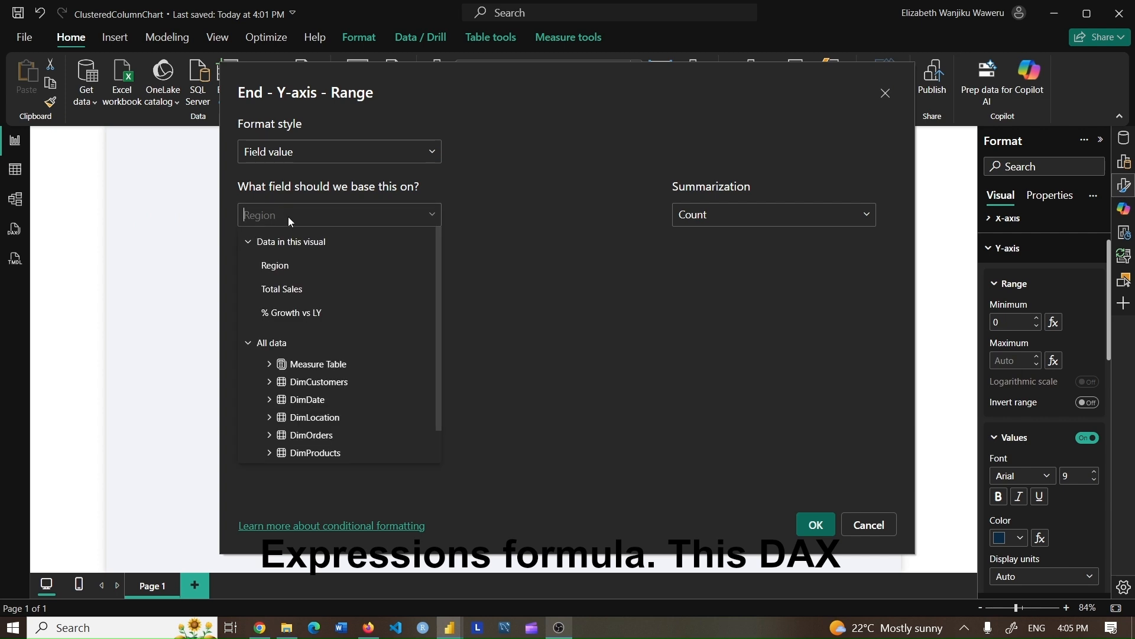
type("Y-A")
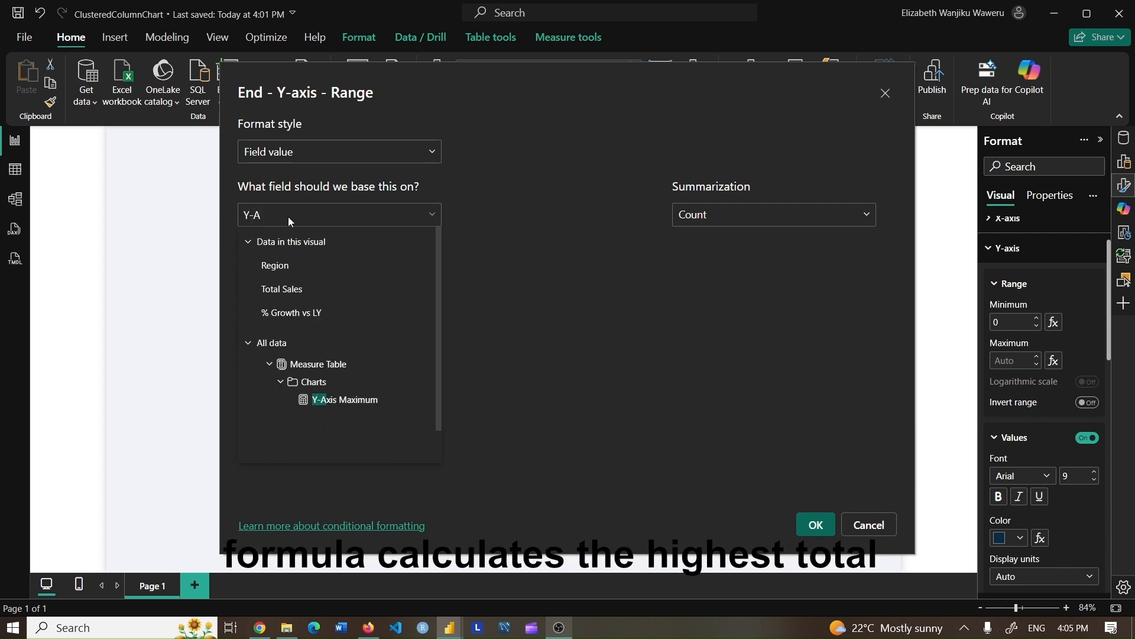
left_click(365, 403)
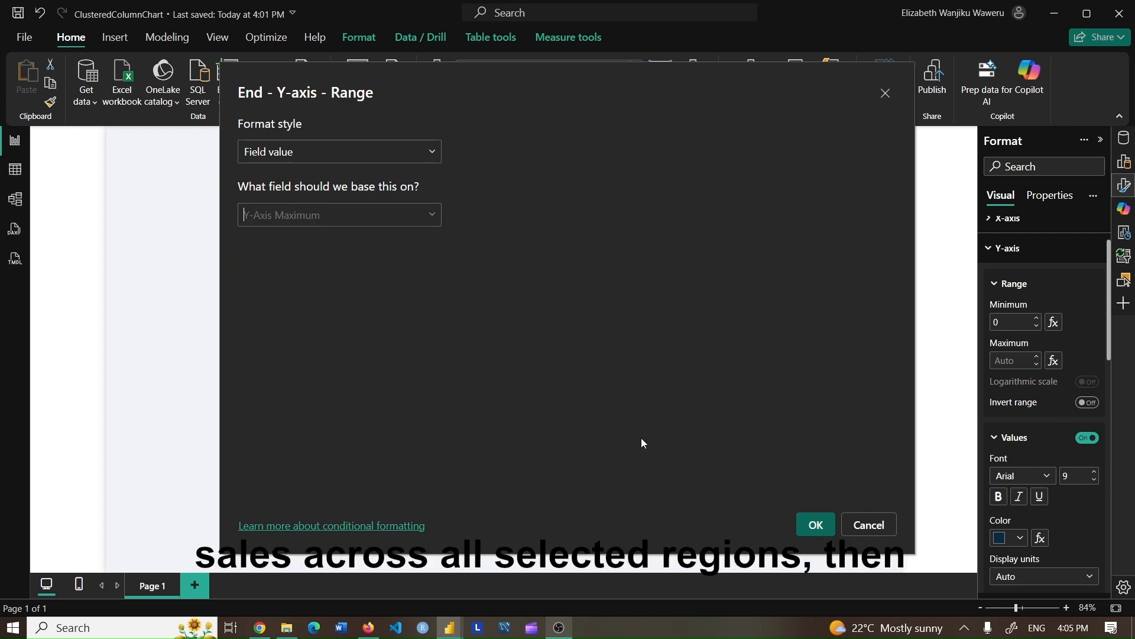
left_click(820, 528)
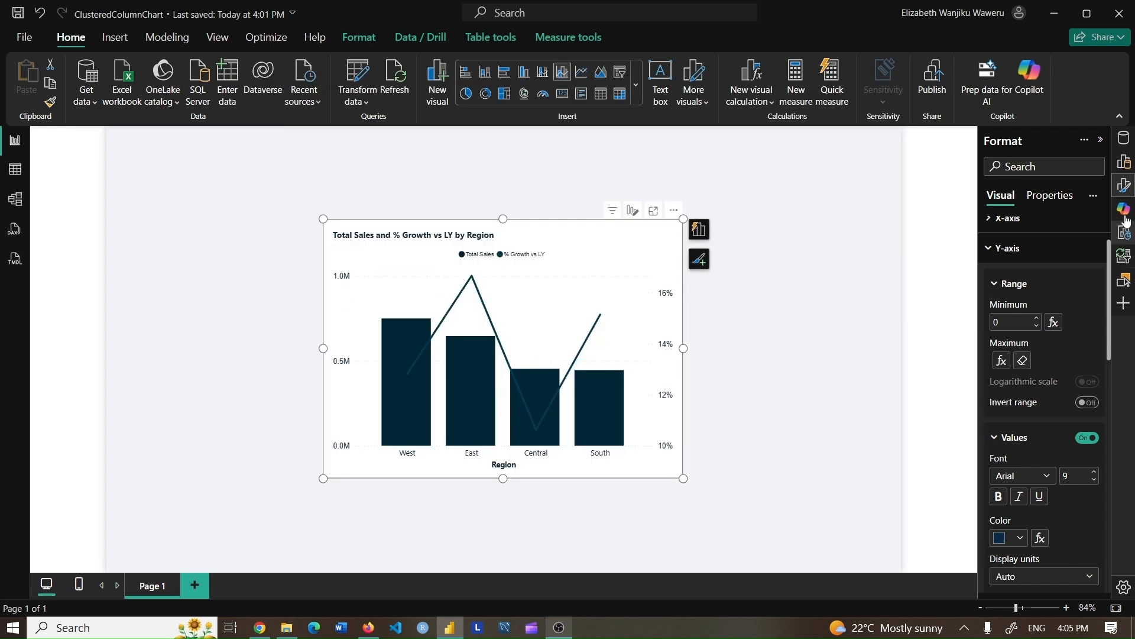
Locate the Y-Axis Maximum measure in the Charts folder of the Measure Table
left_click(1123, 138)
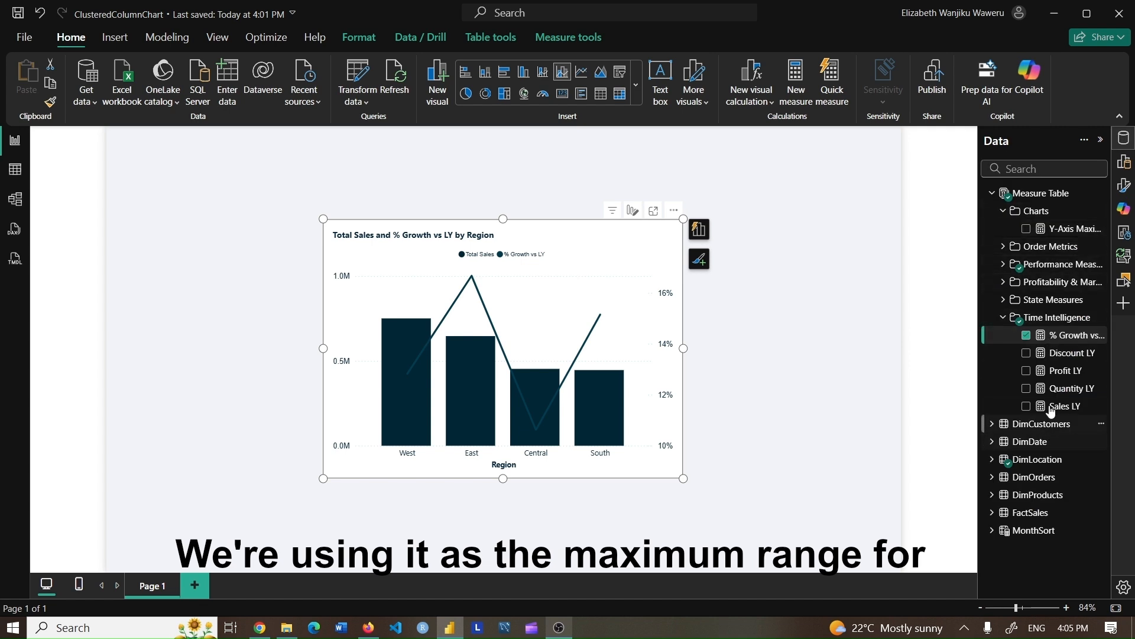
left_click(1003, 319)
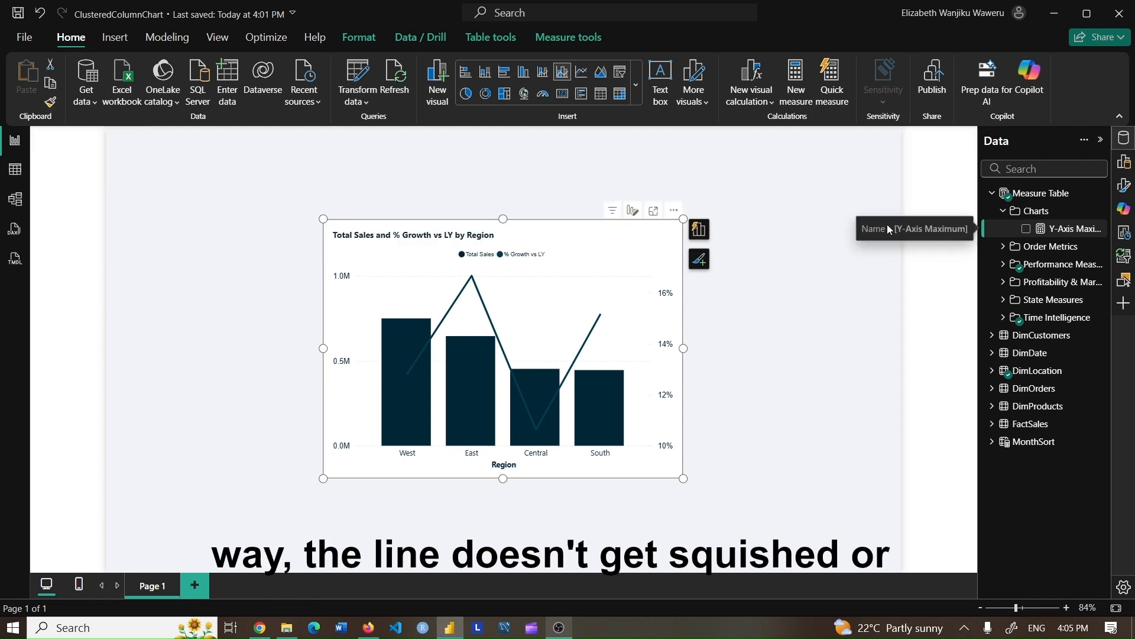
Collapse the Charts folder and Measure Table, and turn off the chart's y-axis values
left_click(1003, 213)
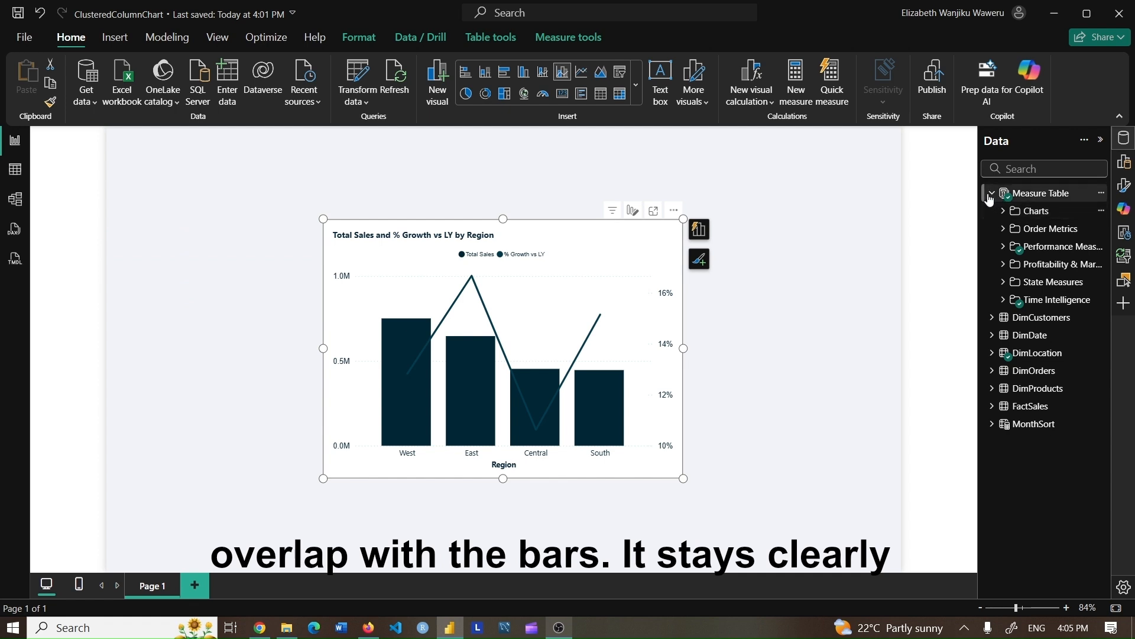
left_click(997, 197)
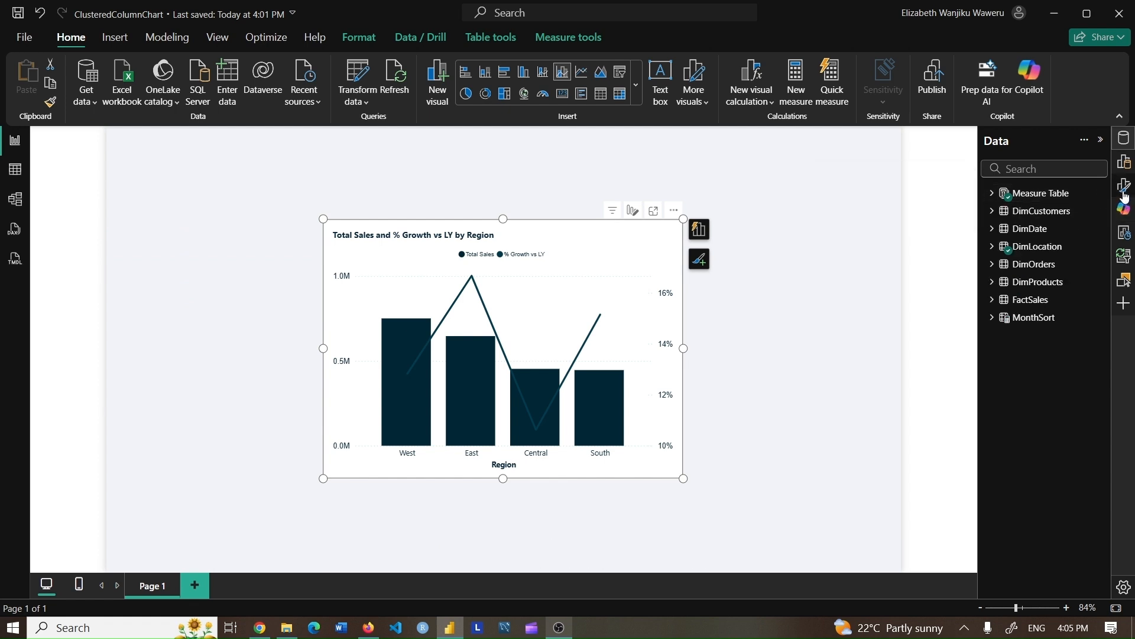
left_click(1124, 185)
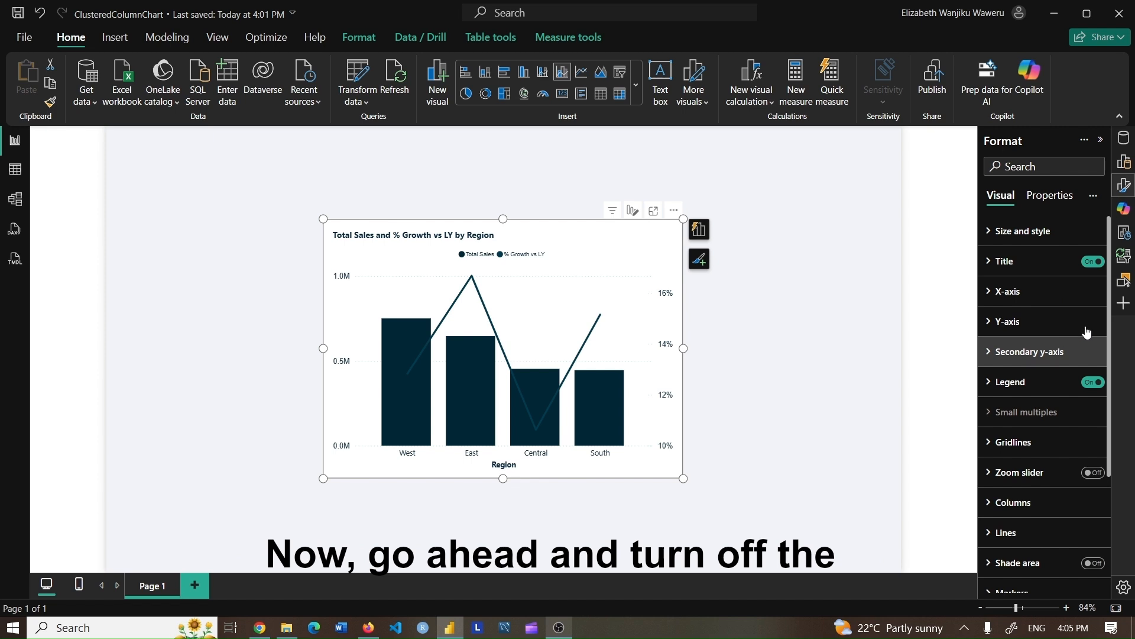
left_click(1051, 343)
left_click(1028, 333)
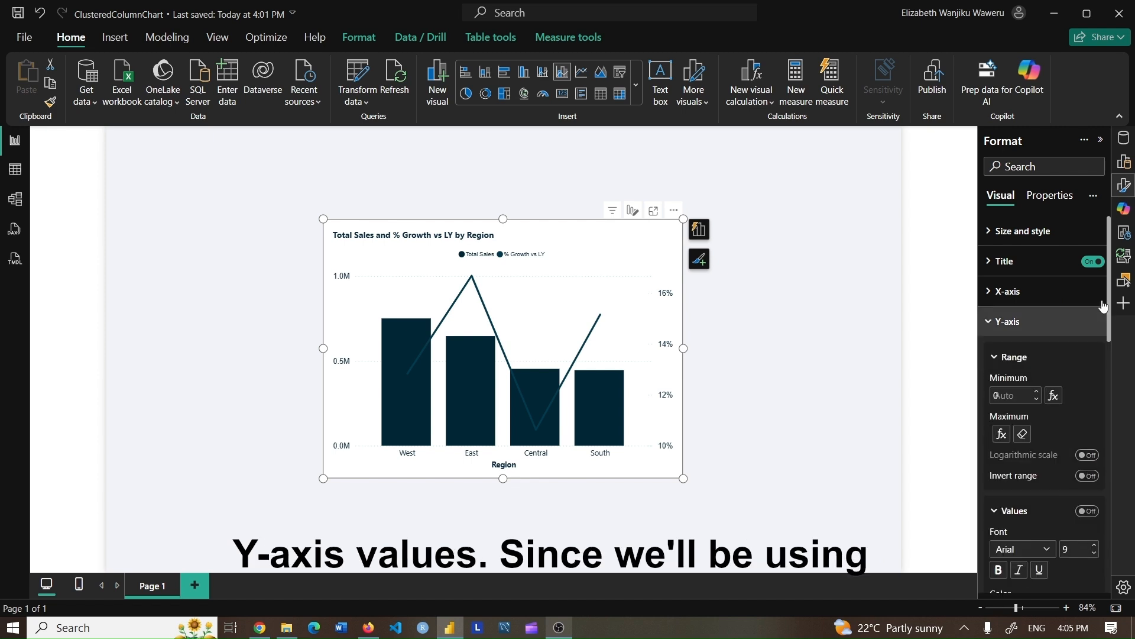
scroll(1064, 337, "down", 3)
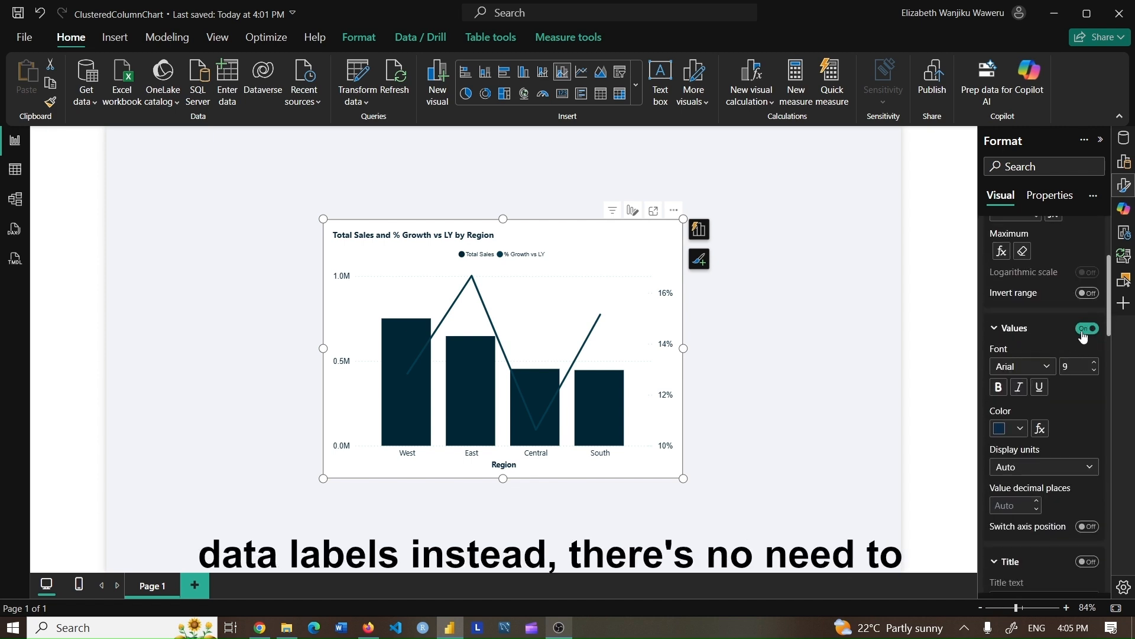
left_click(1090, 328)
scroll(1064, 319, "up", 5)
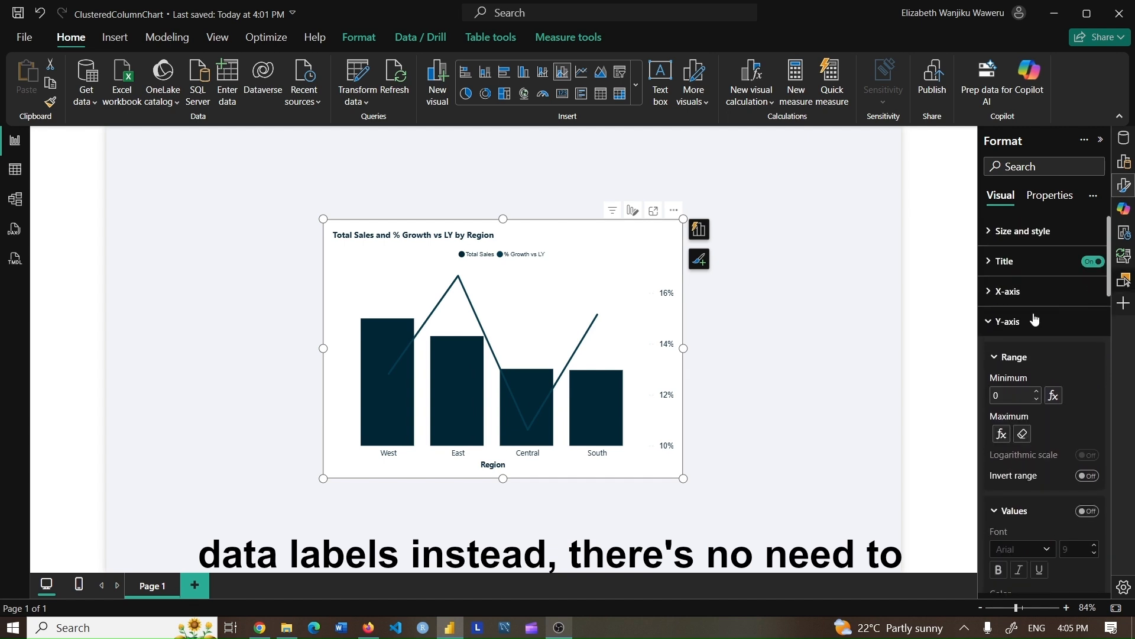
Set the minimum of the chart's secondary y-axis range to 0
left_click(1124, 279)
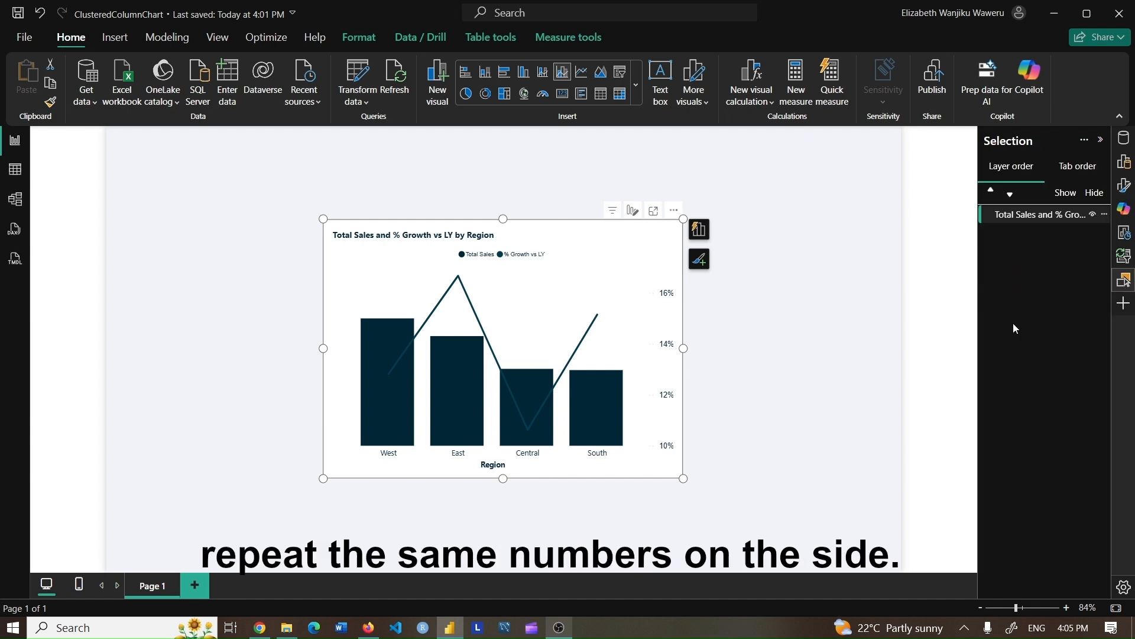
left_click(1124, 185)
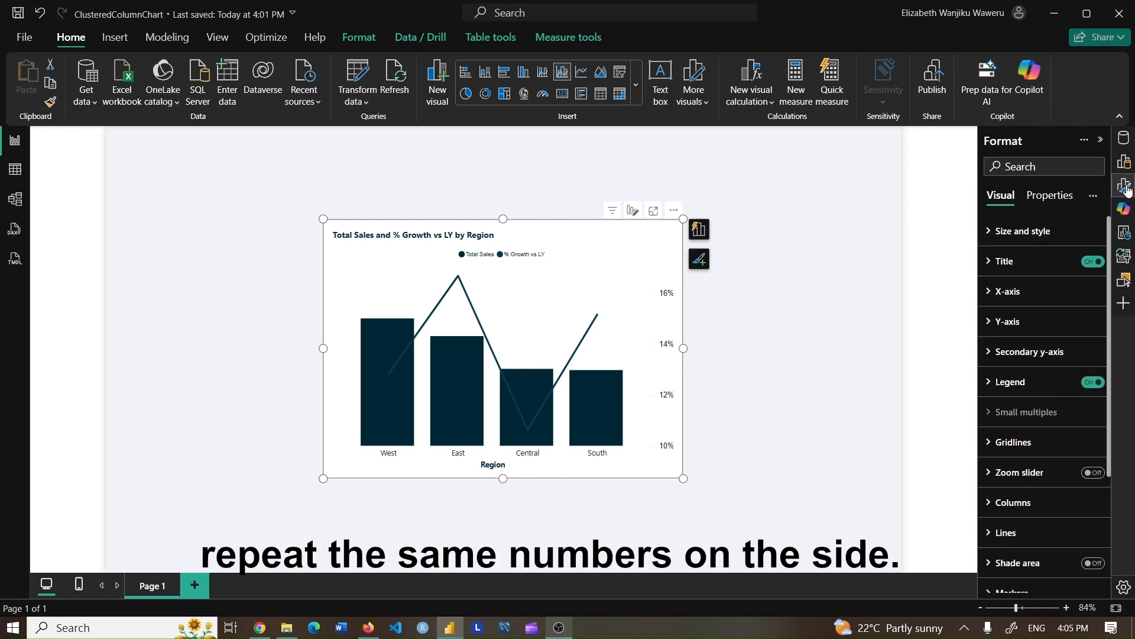
left_click(1012, 350)
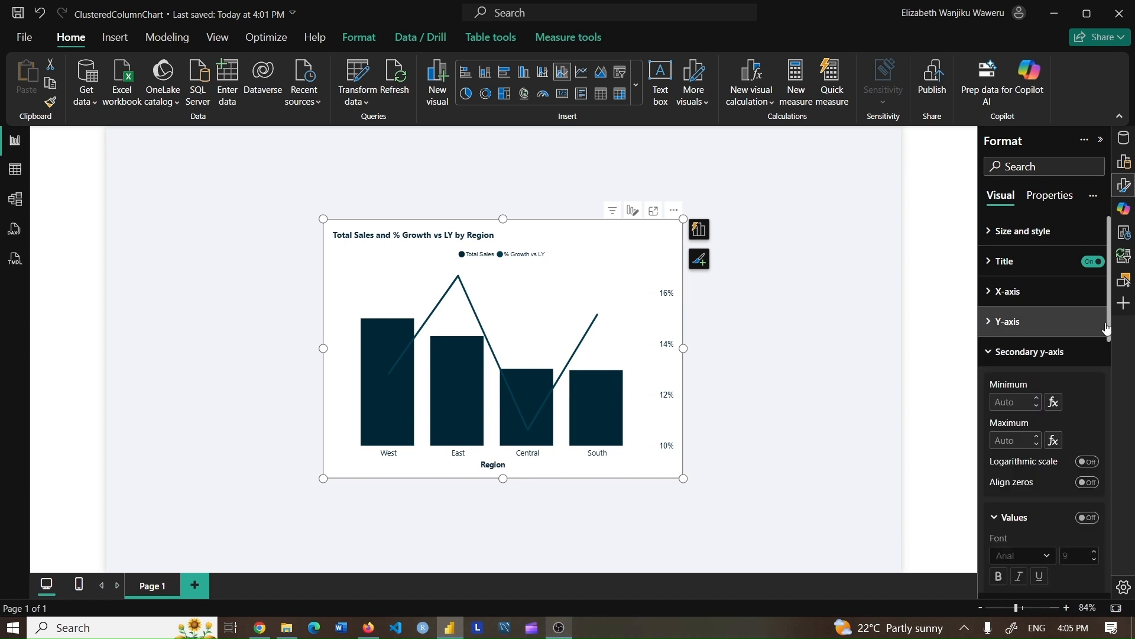
scroll(1105, 349, "down", 2)
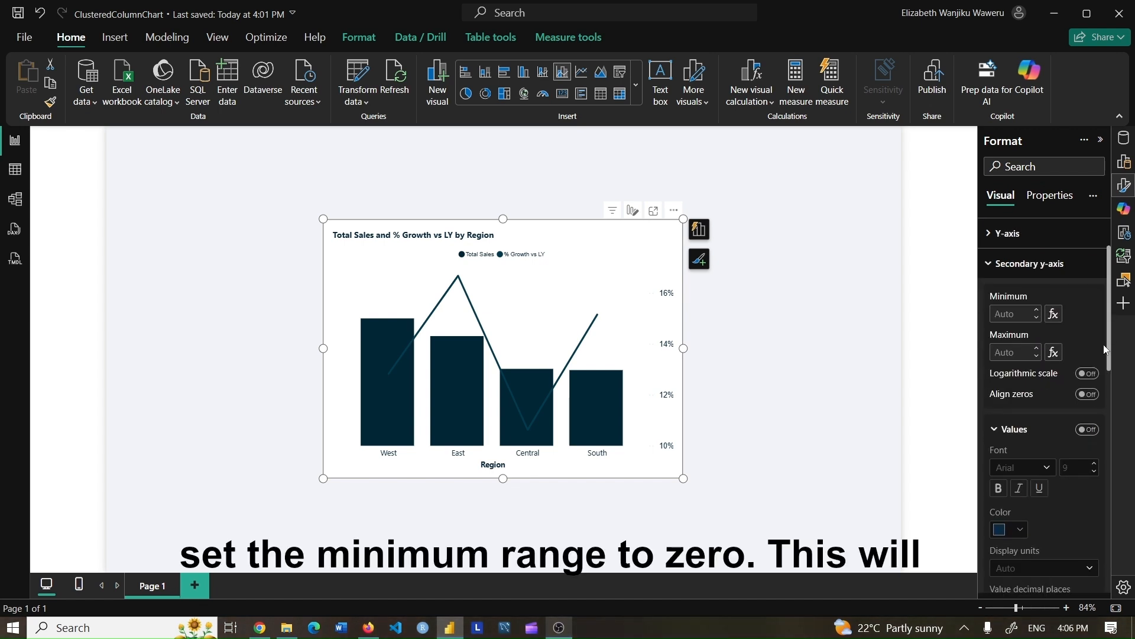
left_click(1025, 312)
type("0")
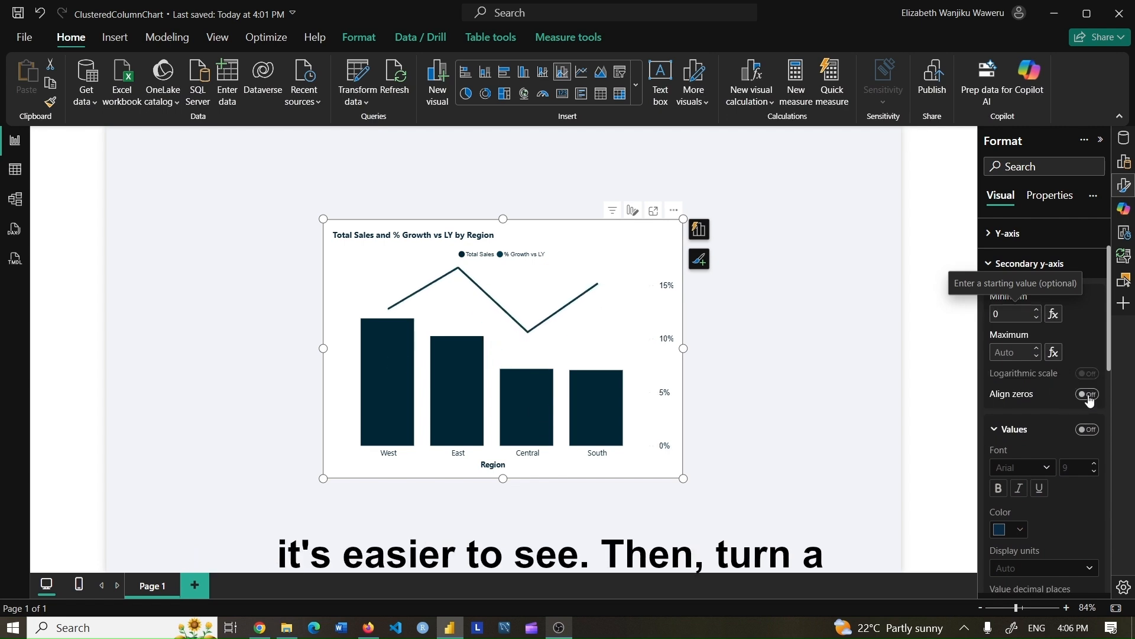
Turn on Align zeros for the secondary y-axis and turn off its values
left_click(1088, 394)
left_click(1092, 432)
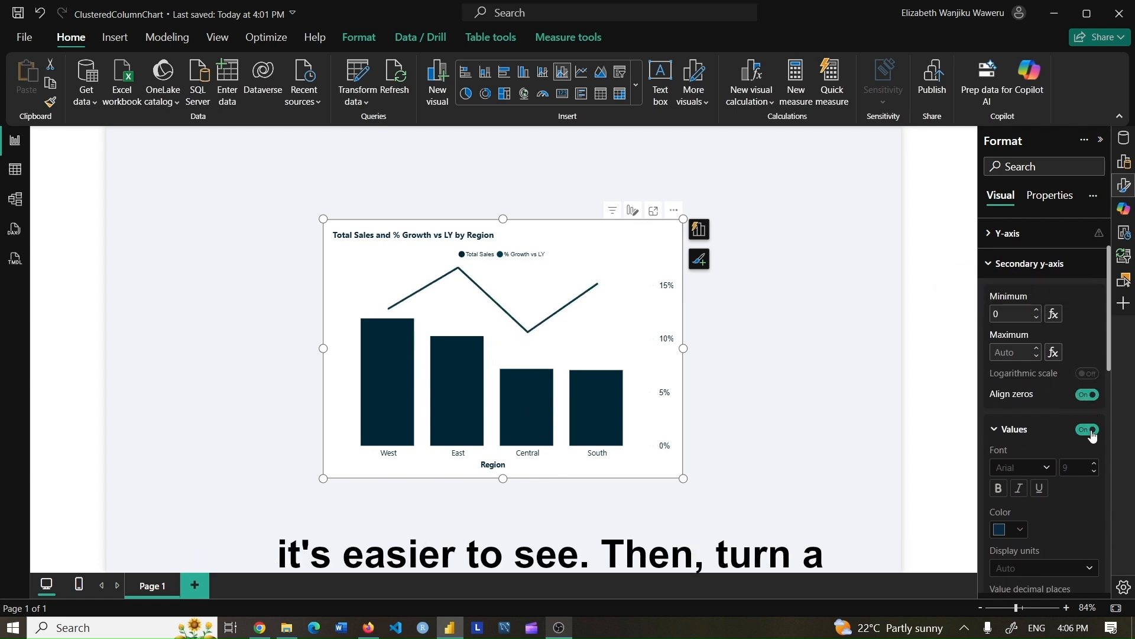
left_click(1088, 430)
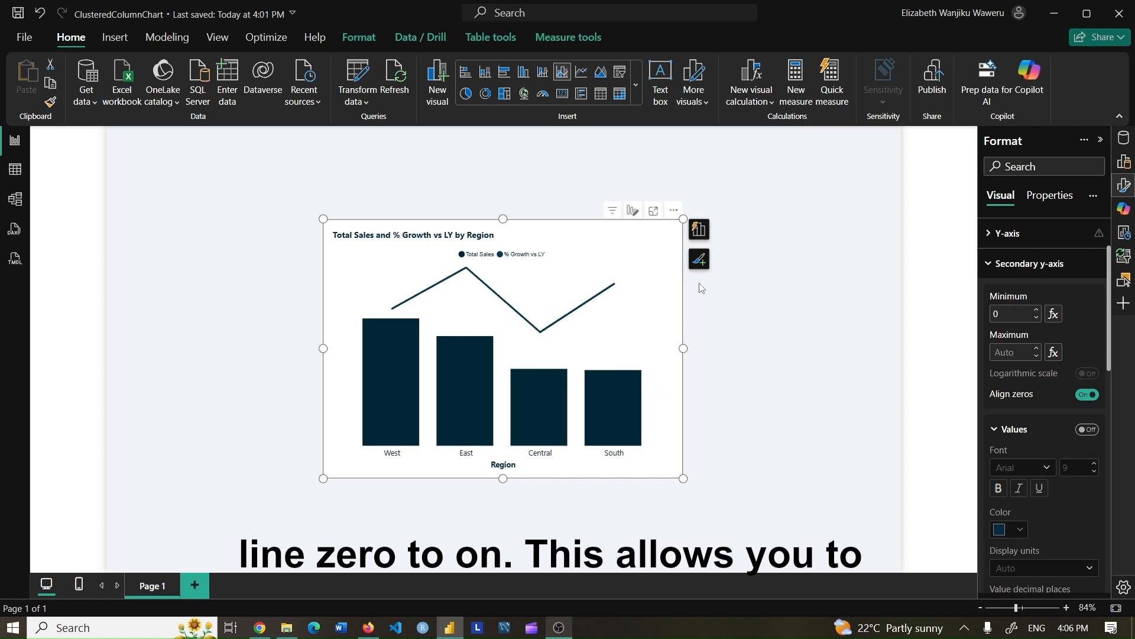
Sort the chart's axis by Total Sales in ascending order
left_click(673, 211)
mouse_move(769, 297)
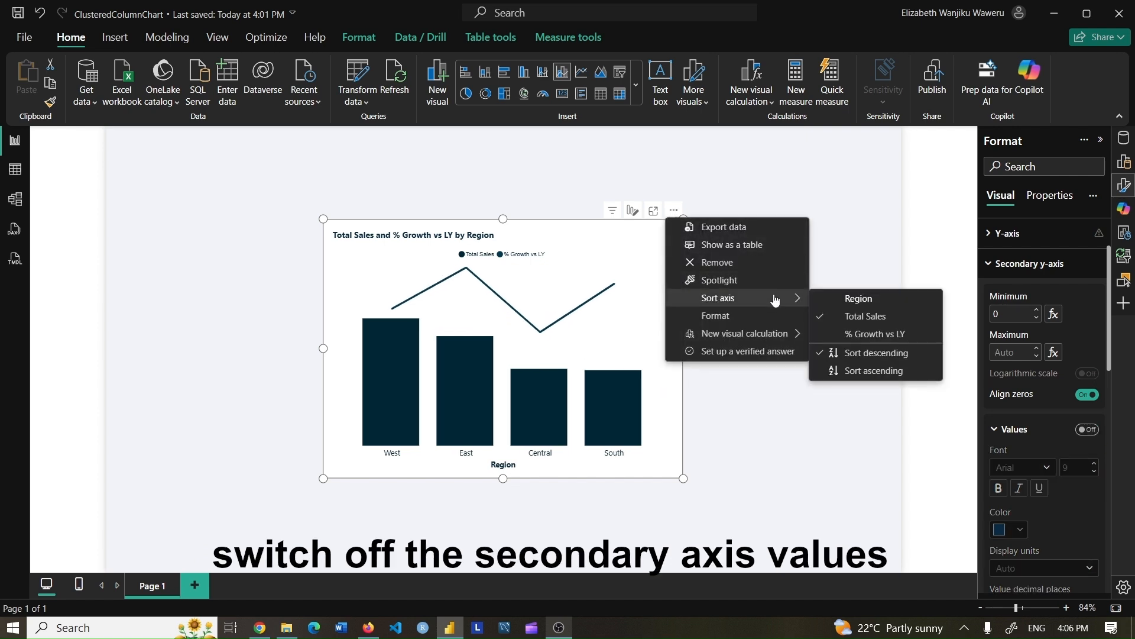
left_click(867, 371)
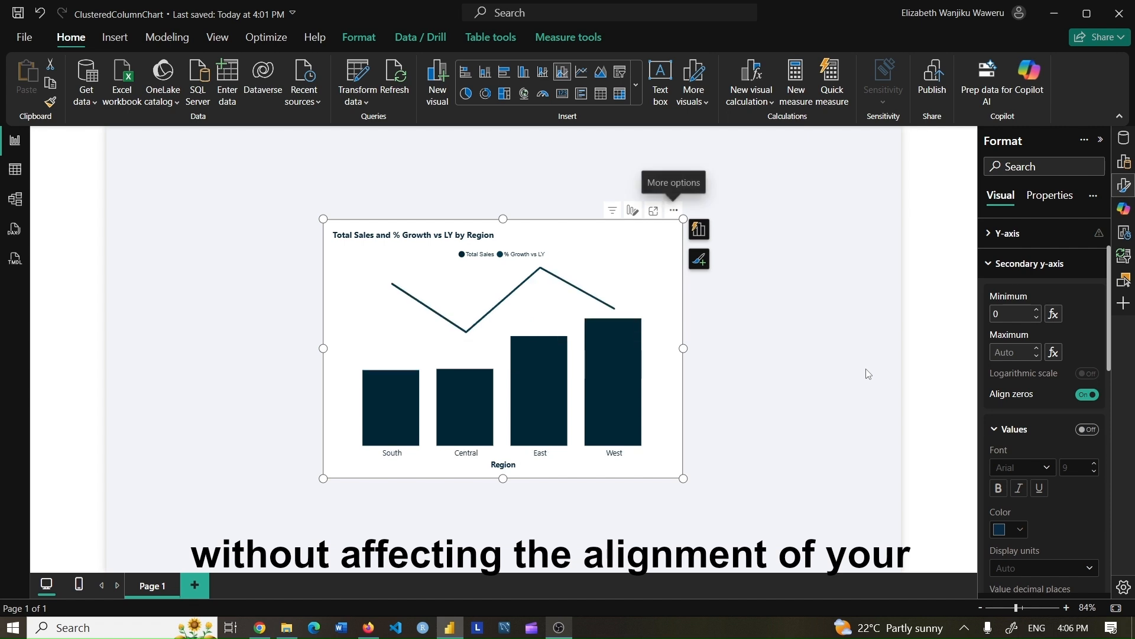
Turn off the chart's legend
scroll(1059, 248, "up", 3)
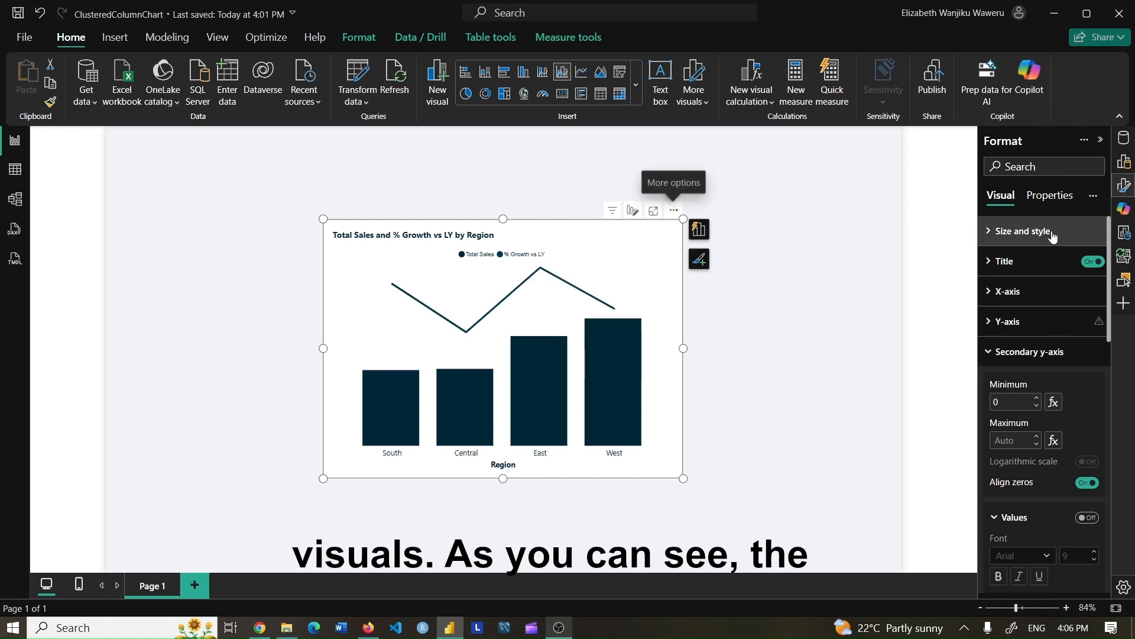
left_click(1041, 352)
scroll(1094, 337, "down", 3)
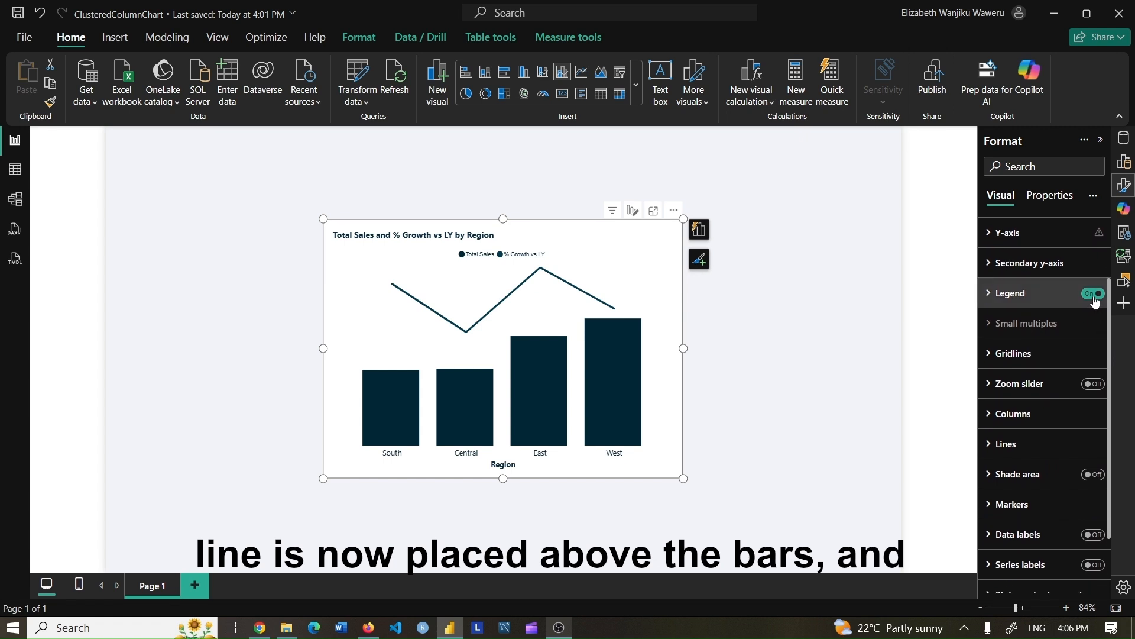
left_click(1094, 294)
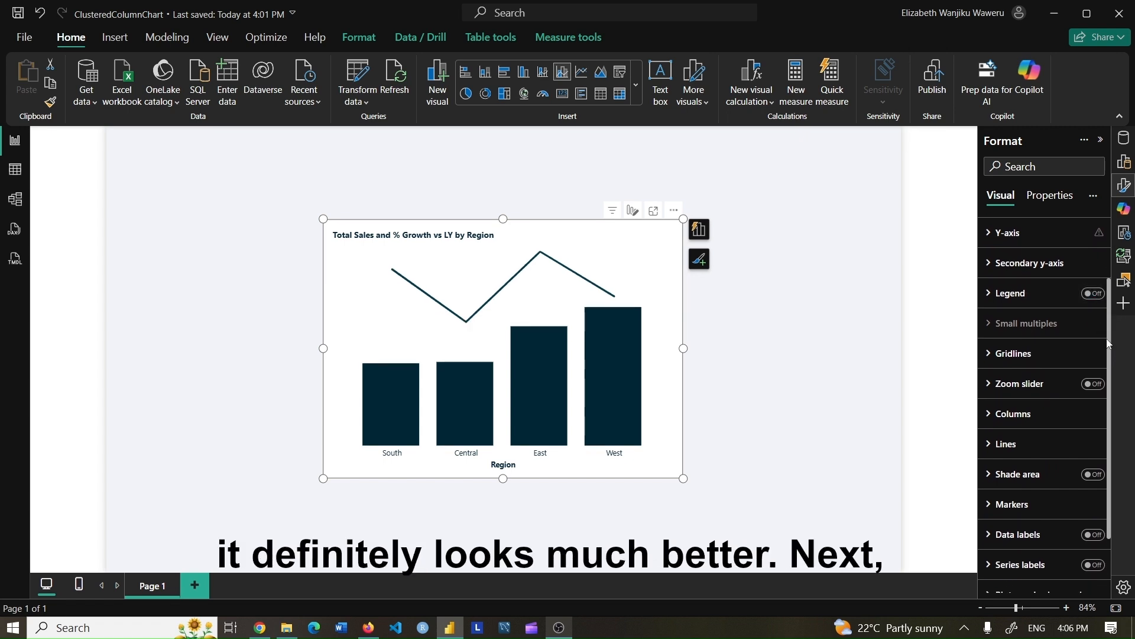
Set the space between categories in the columns' layout to 35%
left_click(1033, 411)
left_click_drag(1109, 318, 1106, 392)
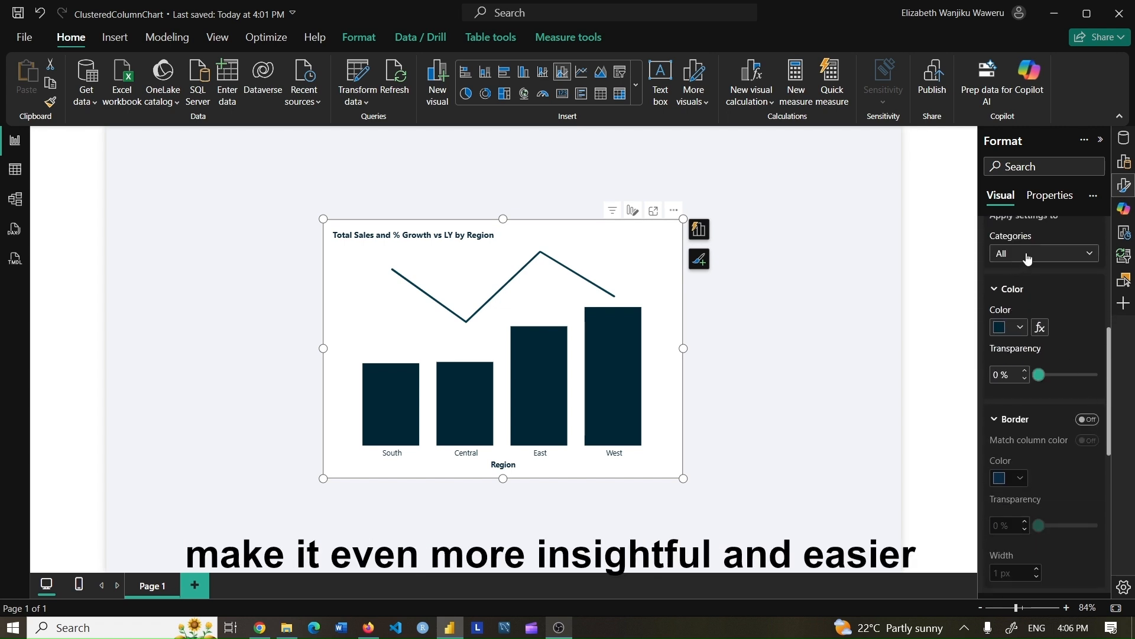
left_click_drag(1109, 343, 1108, 409)
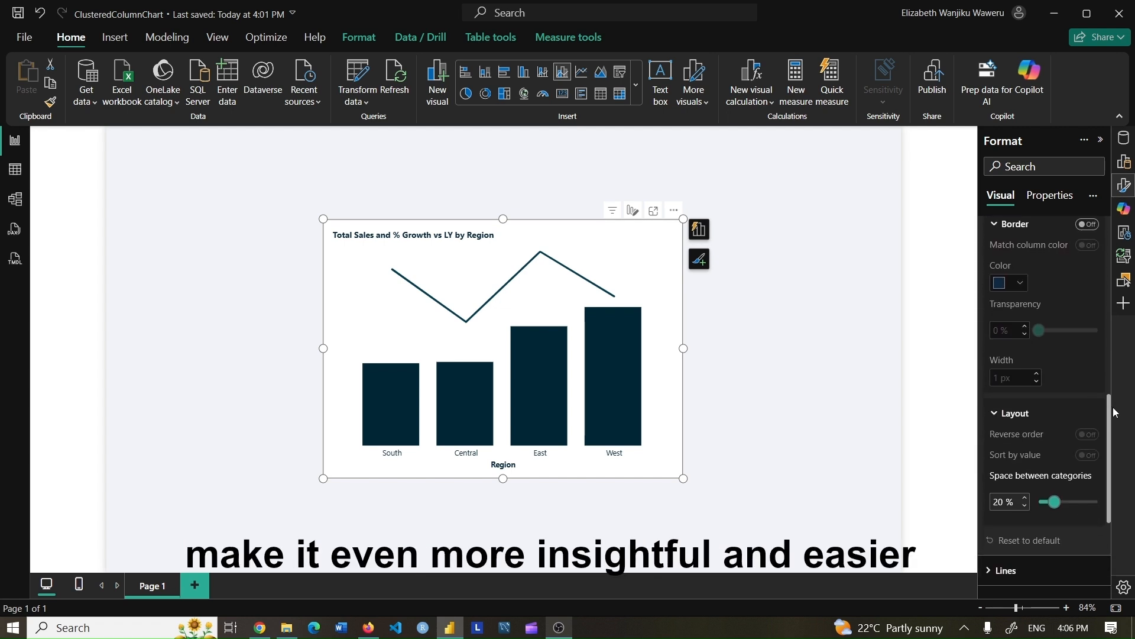
left_click_drag(1059, 504, 1068, 503)
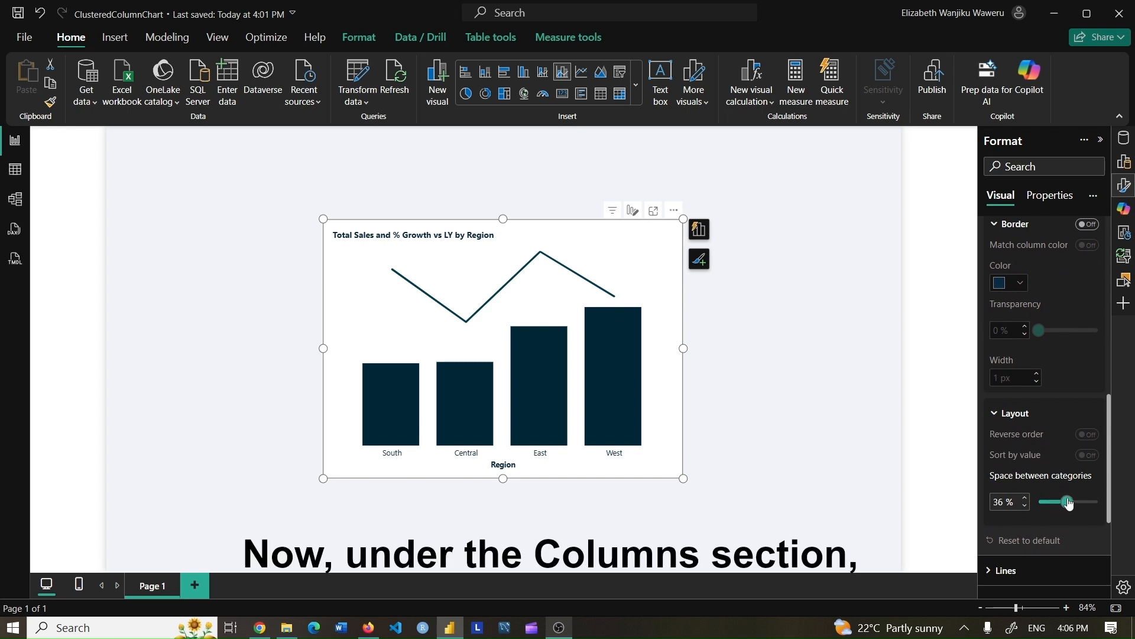
left_click(1026, 506)
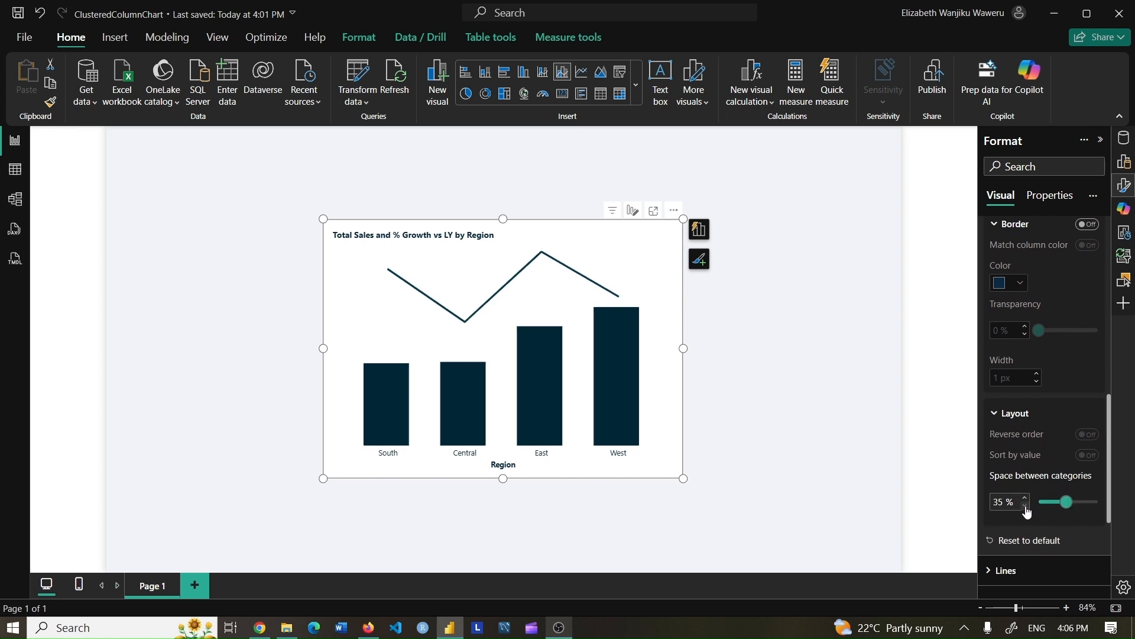
left_click(1016, 415)
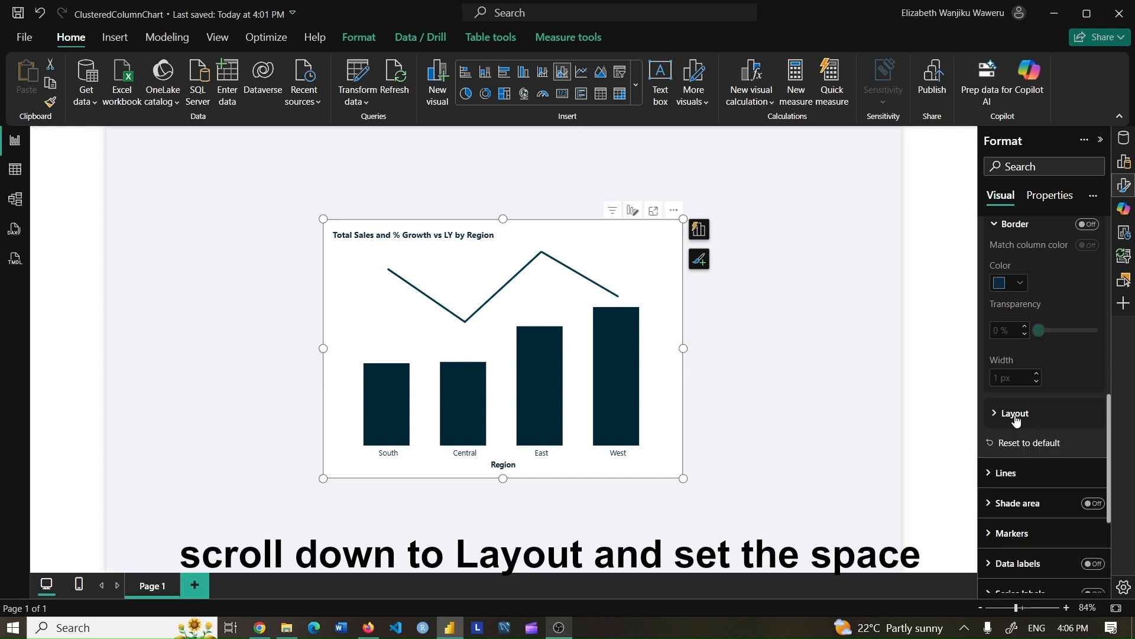
scroll(1033, 395, "up", 5)
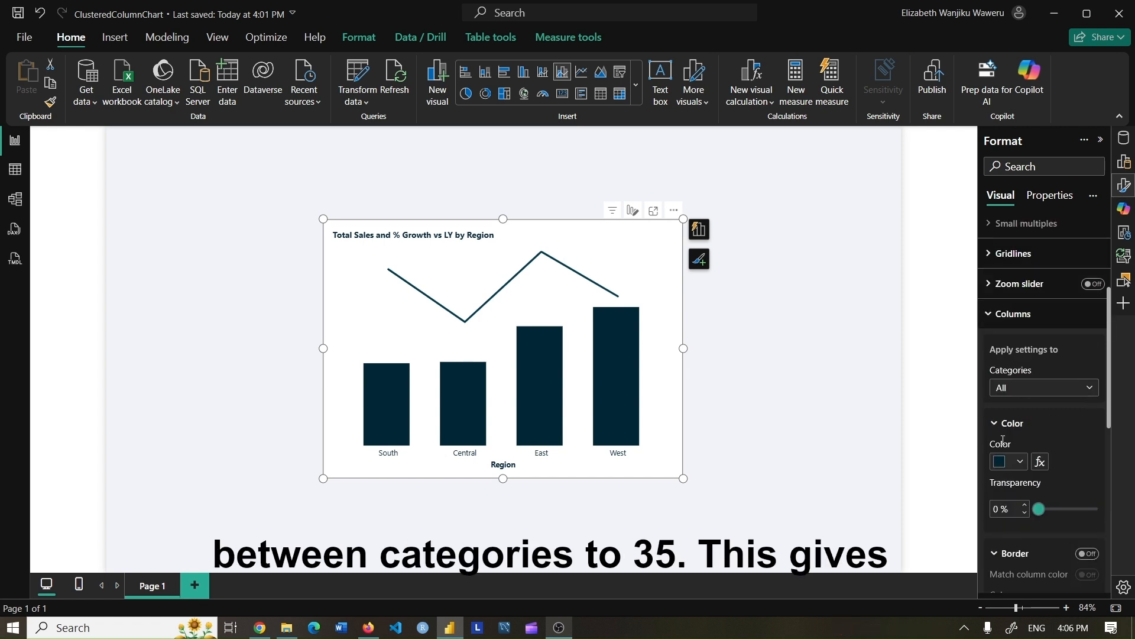
Recolor only the Central column in a dark teal slightly lighter than the other columns
left_click(1035, 392)
left_click(1022, 421)
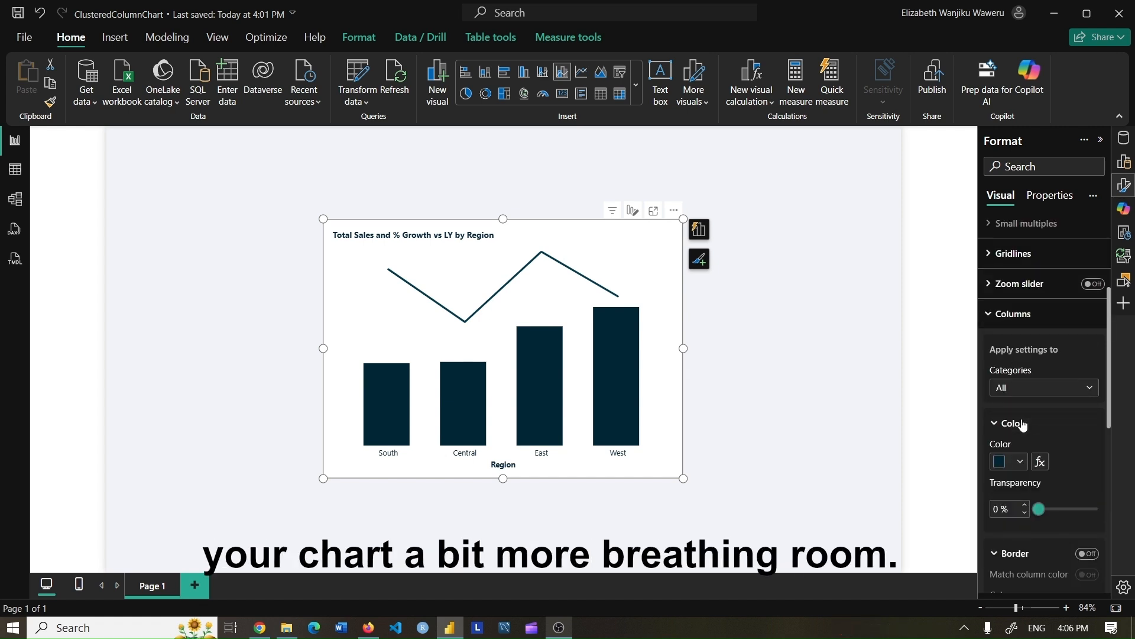
left_click(1047, 393)
left_click(1013, 440)
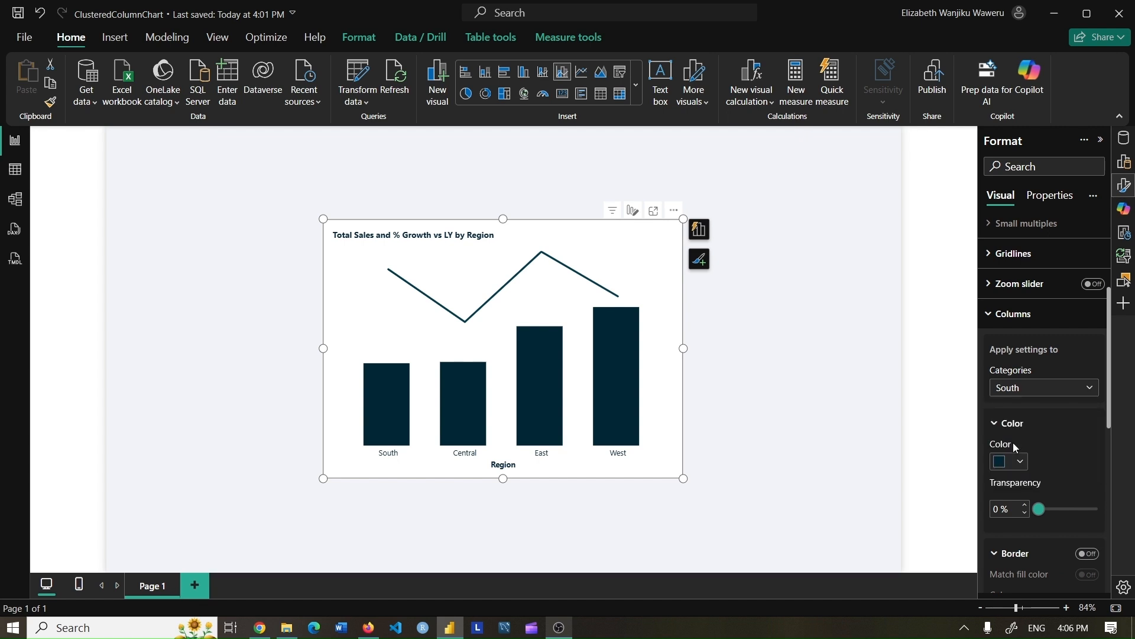
left_click(1021, 462)
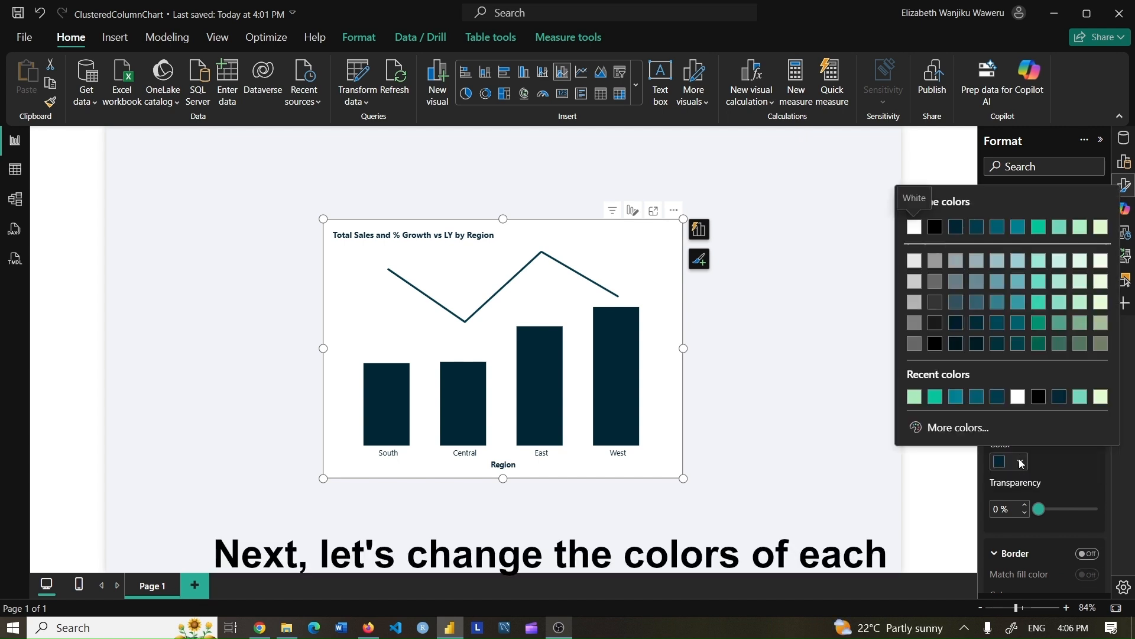
left_click(998, 398)
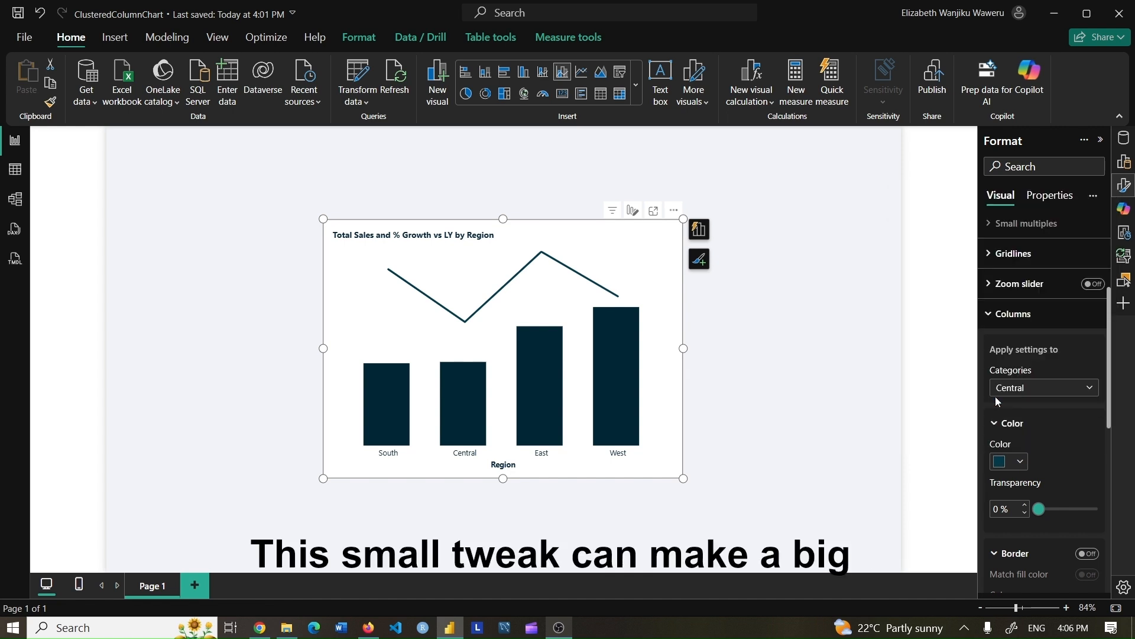
Recolor only the East column in a medium-dark teal
left_click(1035, 390)
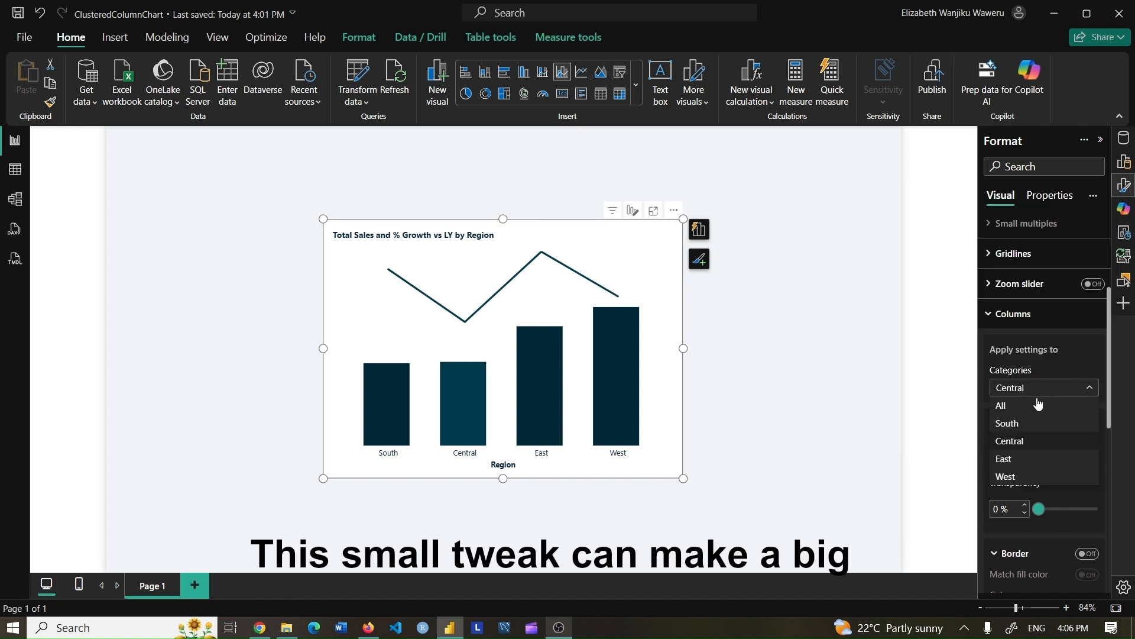
left_click(1016, 458)
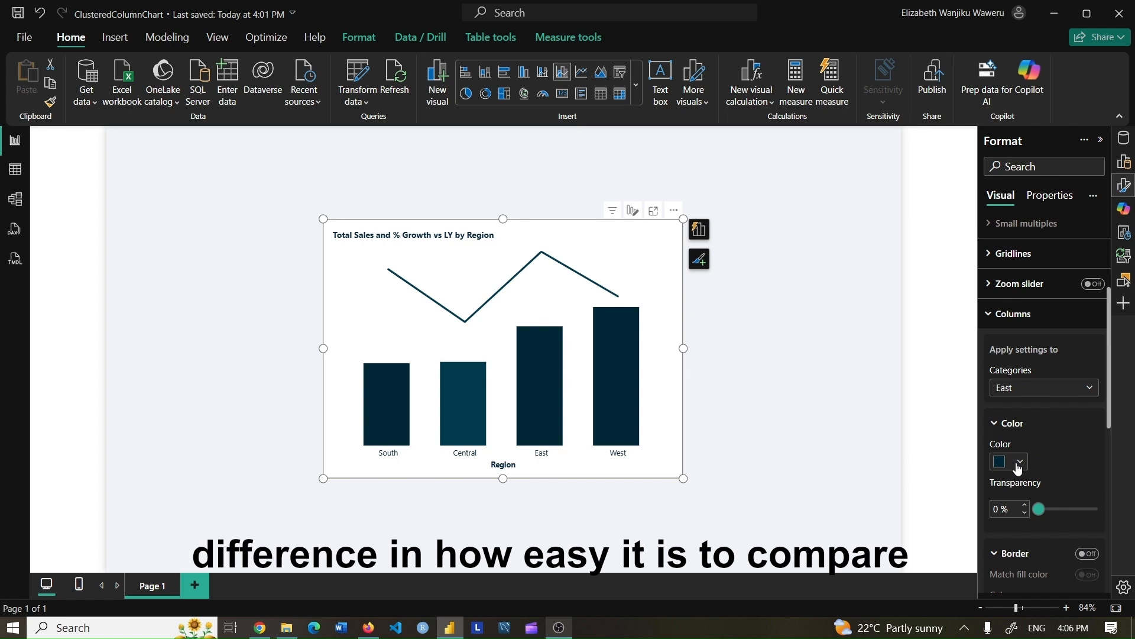
left_click(1019, 462)
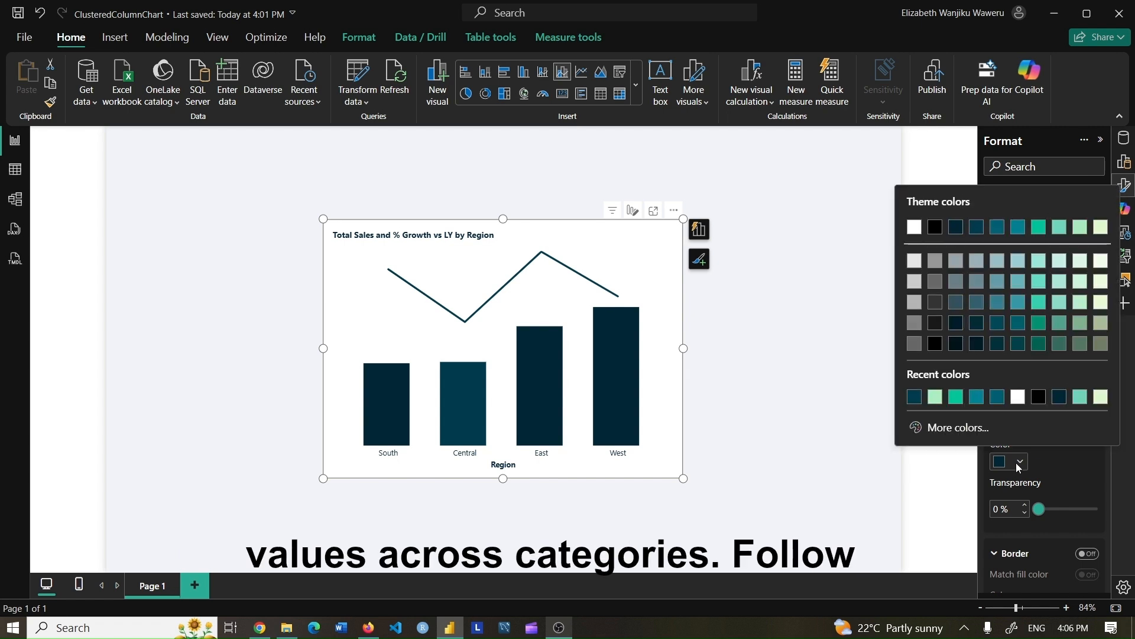
left_click(983, 402)
Change the East column's color to the brighter teal from the recent colors
left_click(1045, 391)
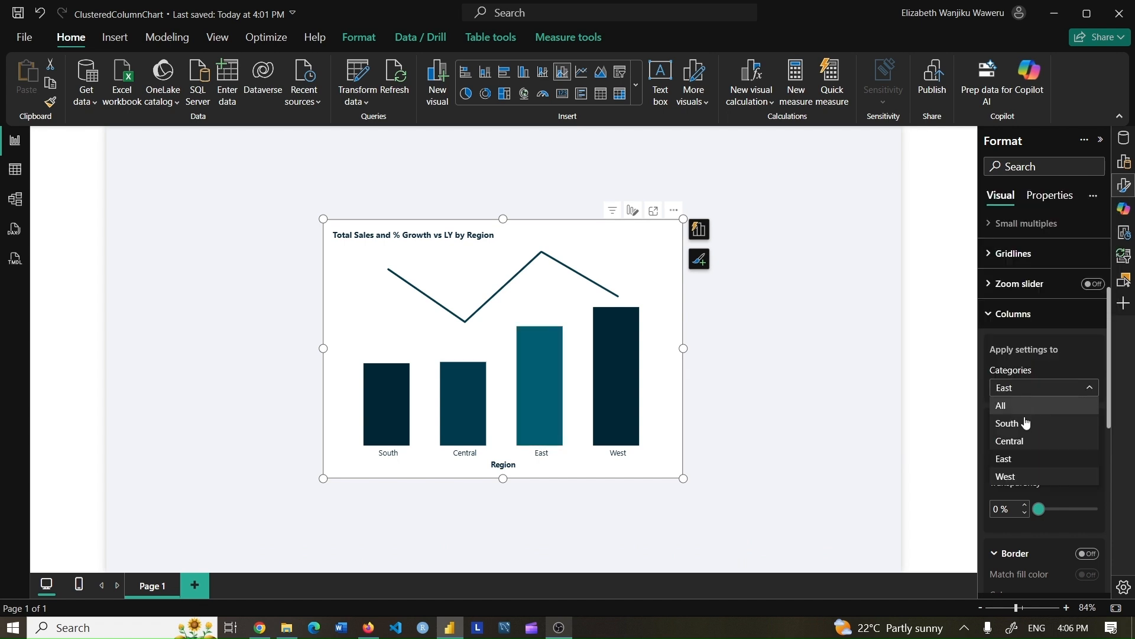
left_click(1014, 458)
left_click(1020, 461)
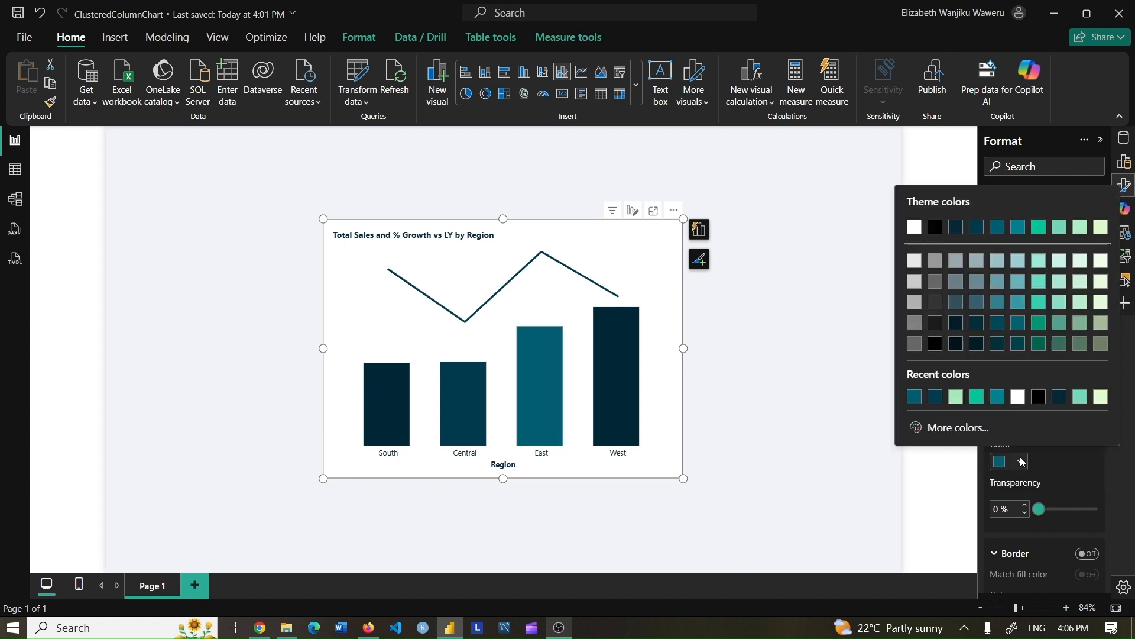
left_click(998, 397)
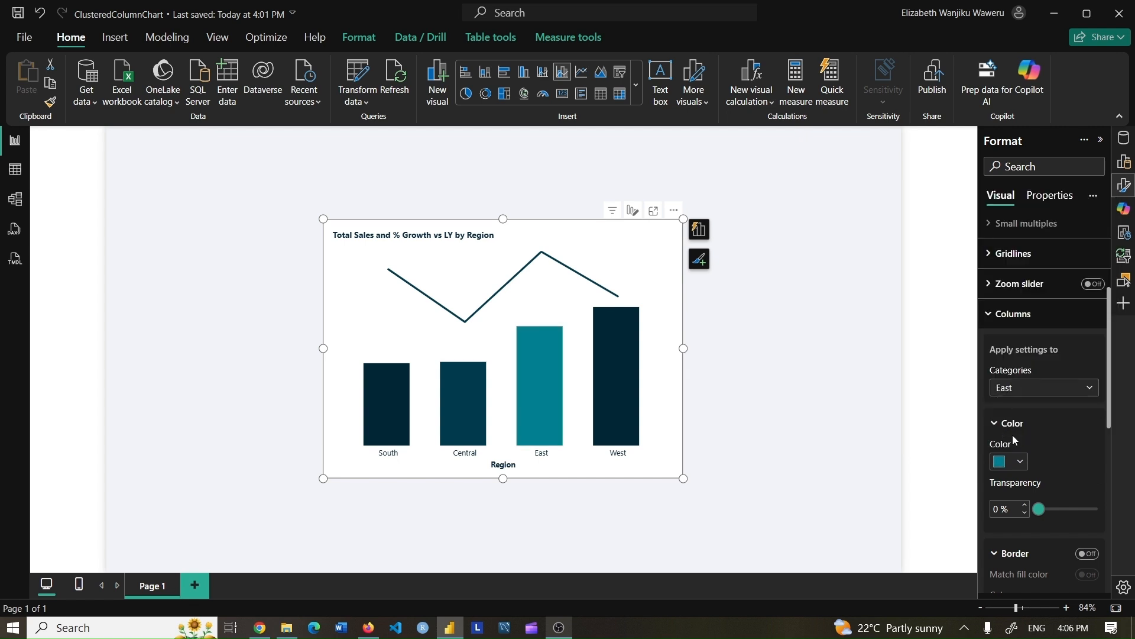
Recolor only the West column in the bright teal from the recent colors
left_click(1034, 394)
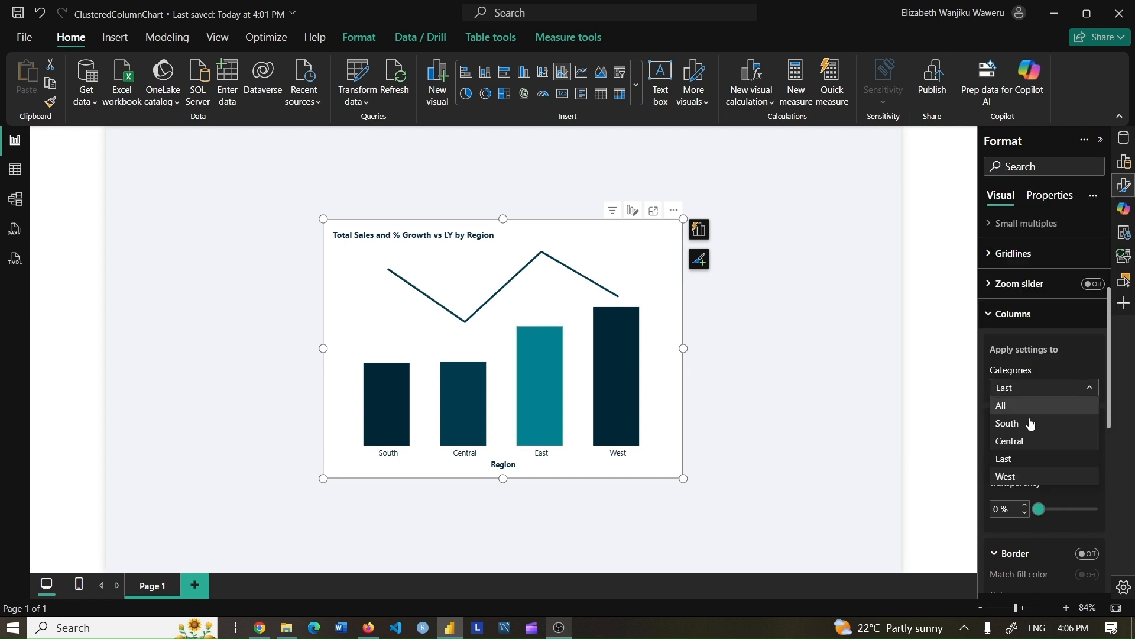
left_click(1017, 460)
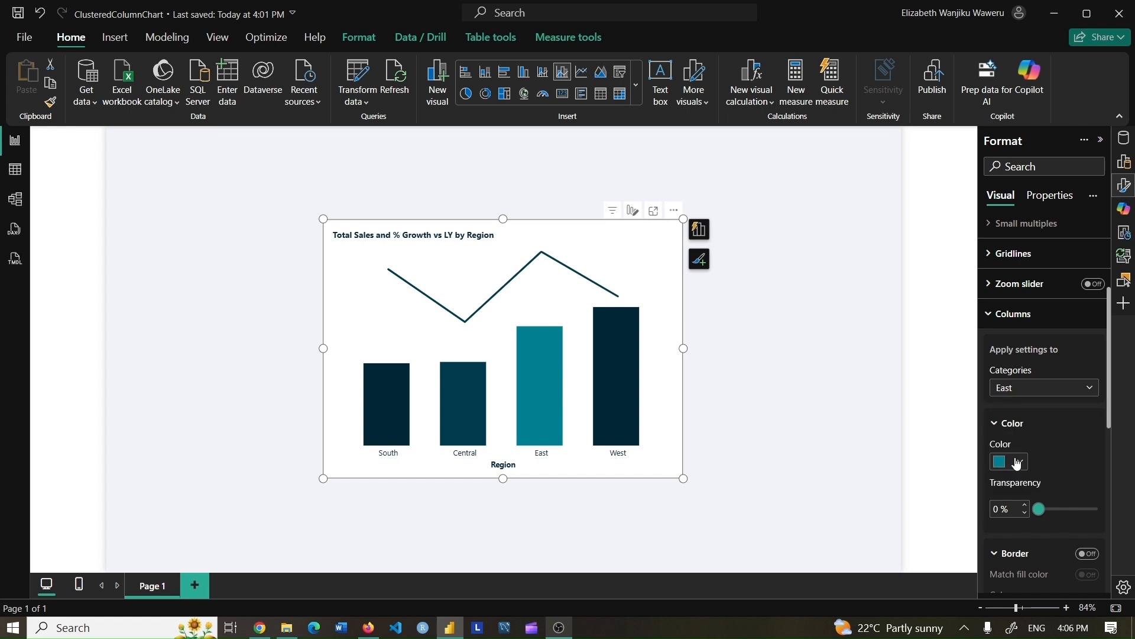
left_click(1045, 391)
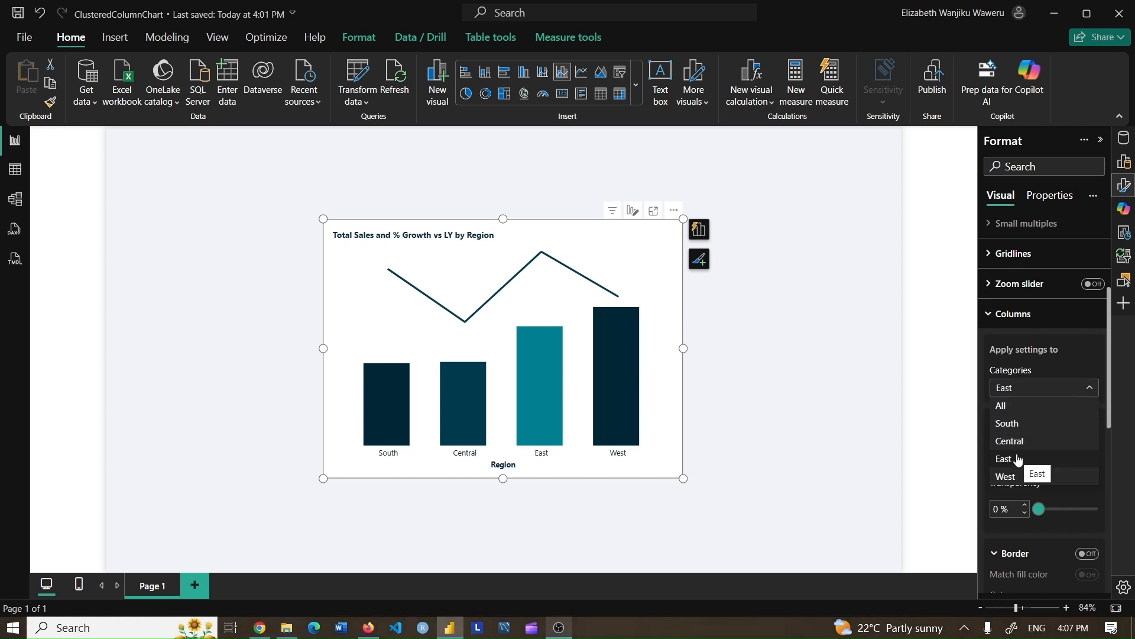
left_click(1046, 390)
left_click(1047, 391)
left_click(1025, 473)
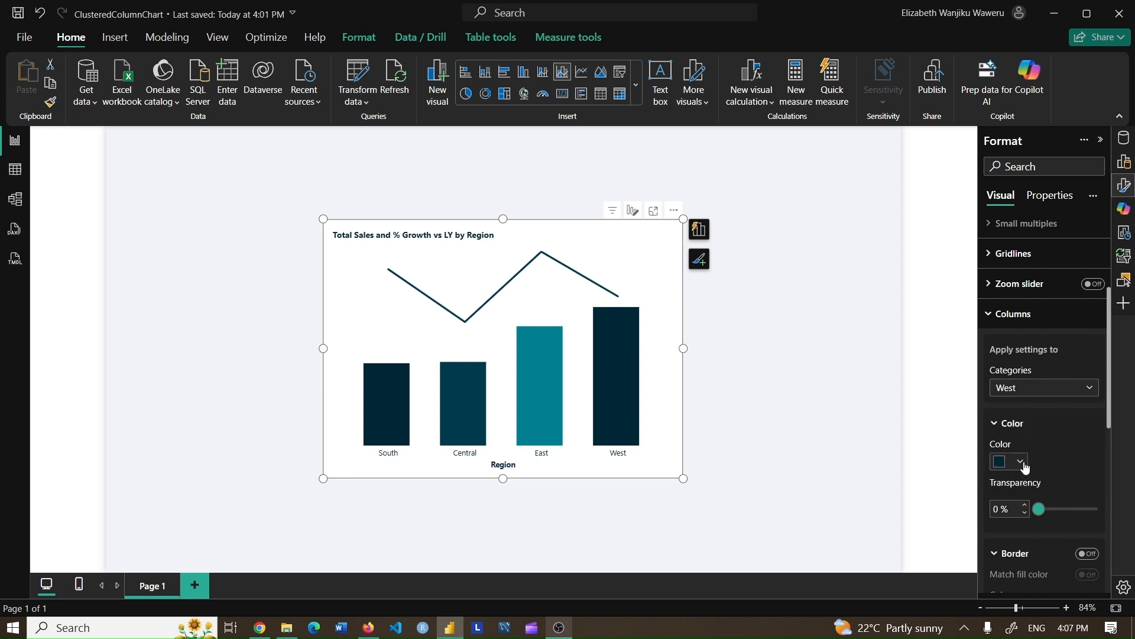
left_click(1024, 465)
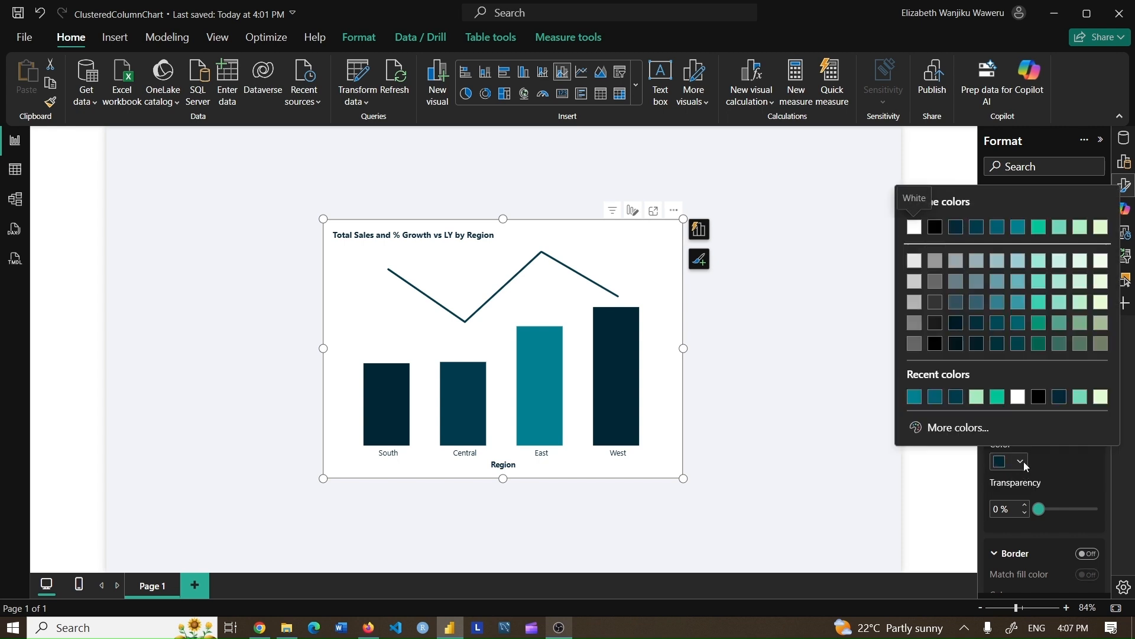
left_click(915, 398)
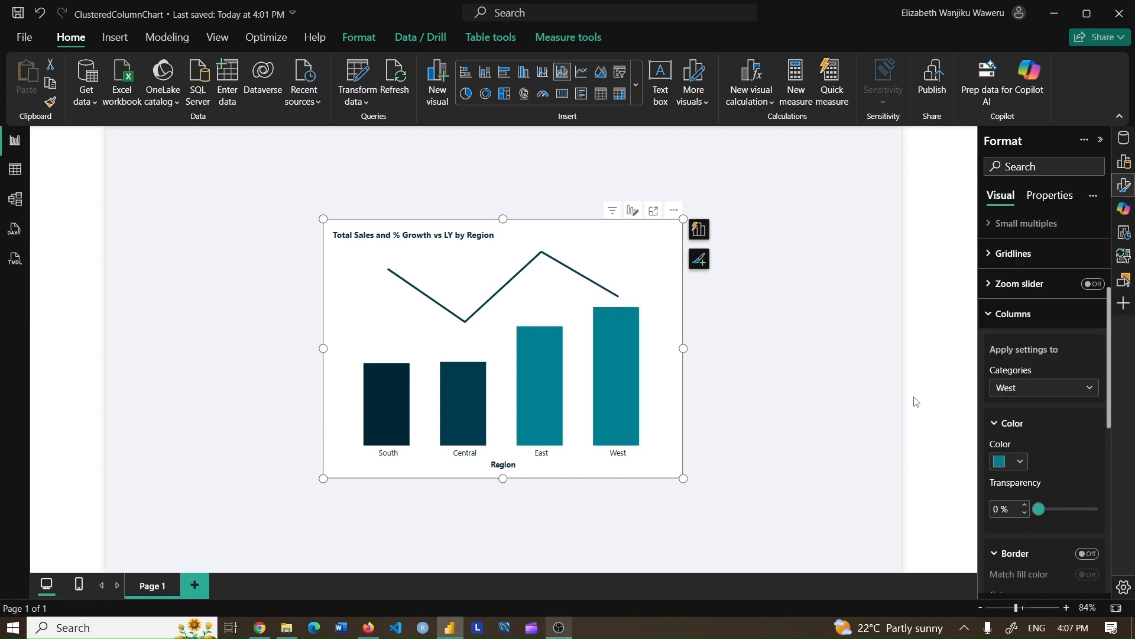
Change the East column's color to the medium-dark teal from the recent colors
left_click(1042, 392)
left_click(1010, 463)
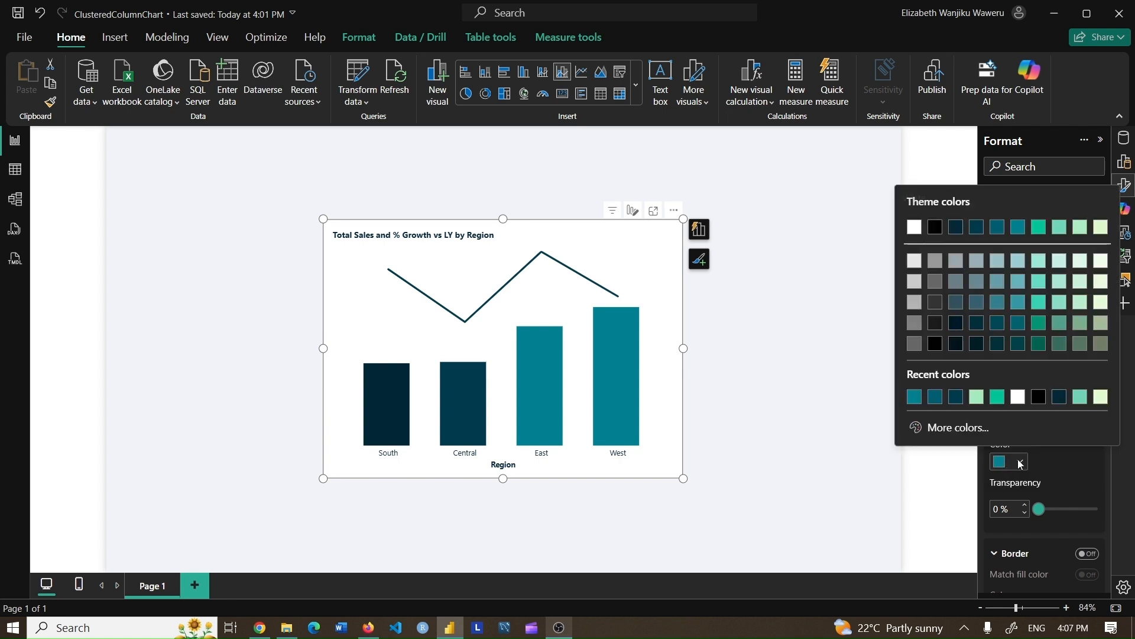
left_click(936, 397)
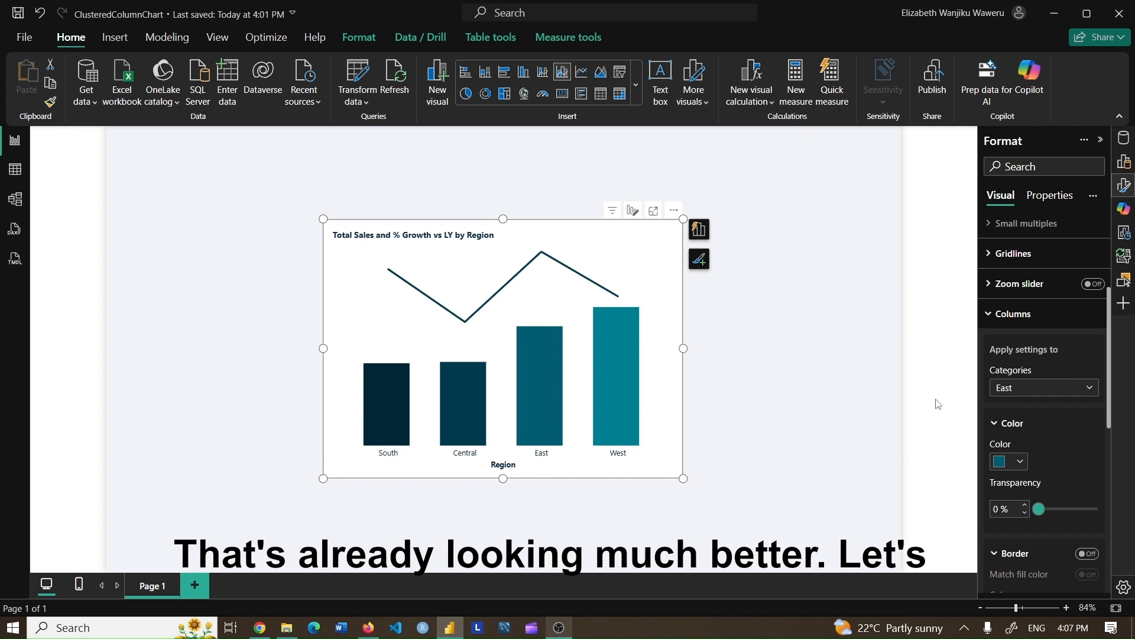
Set the line's width to 4 px and its color to green for all series
left_click(1006, 314)
left_click(1009, 370)
scroll(1110, 369, "down", 2)
scroll(1110, 370, "down", 3)
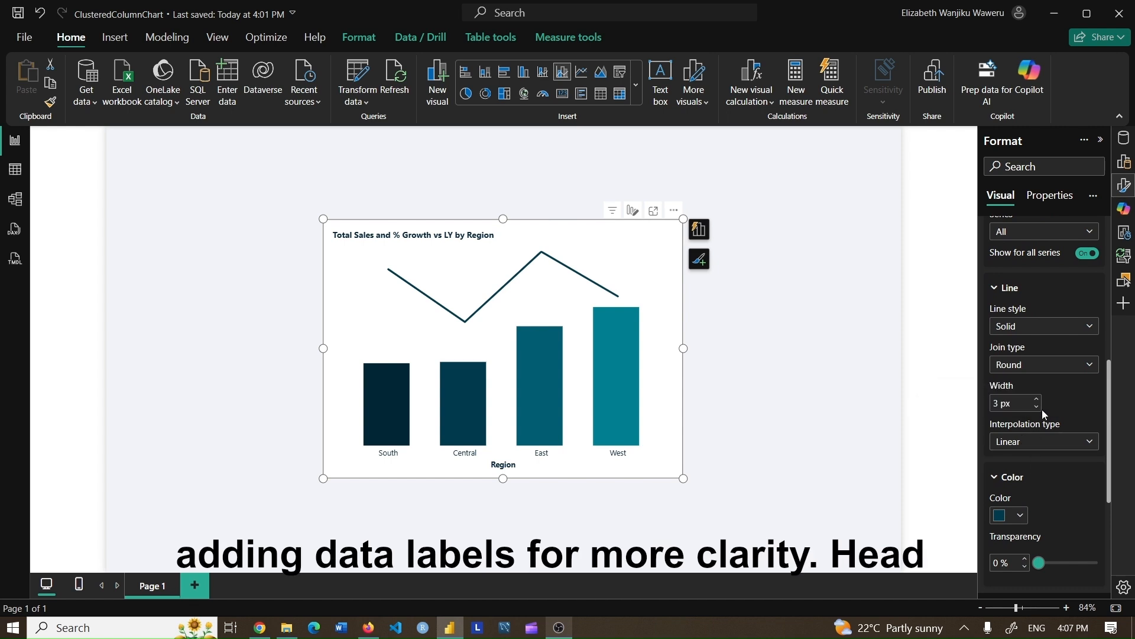
mouse_move(1109, 388)
left_mouse_down()
mouse_move(1109, 375)
mouse_move(1109, 390)
left_mouse_up()
scroll(1094, 472, "down", 3)
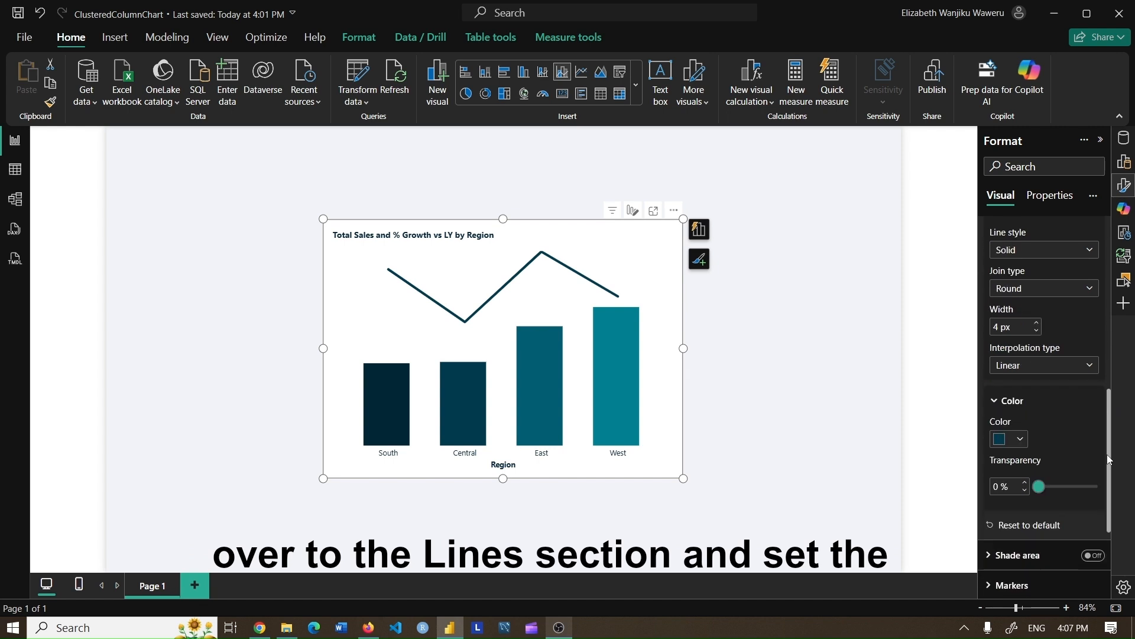
left_click(1025, 403)
left_click(1003, 336)
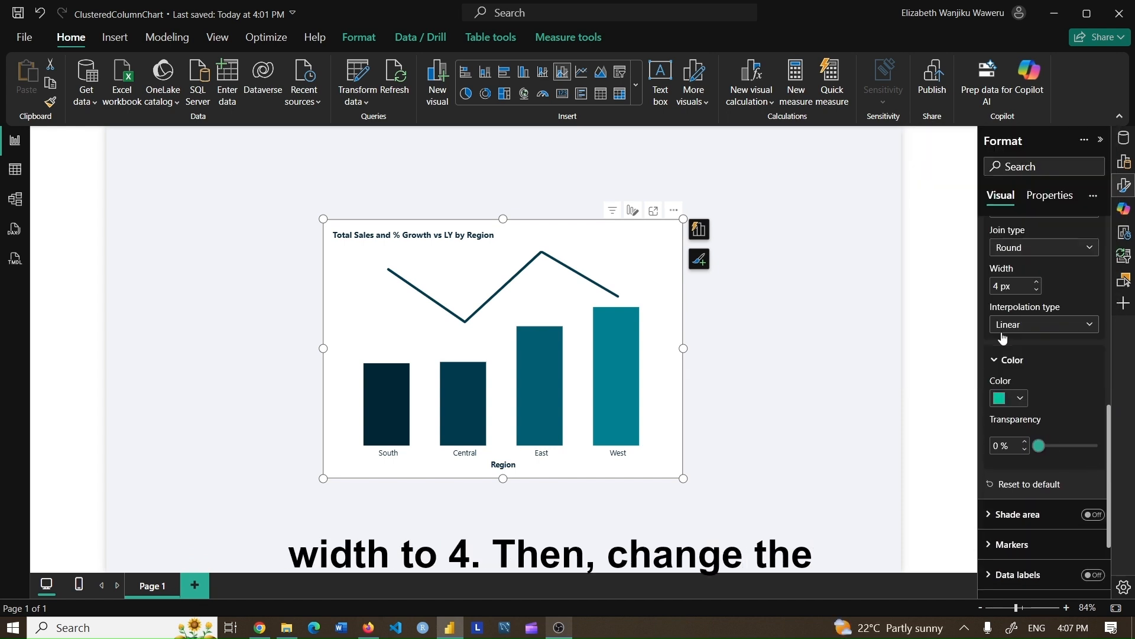
Turn on the line's markers for all categories
left_click_drag(1108, 426, 1115, 341)
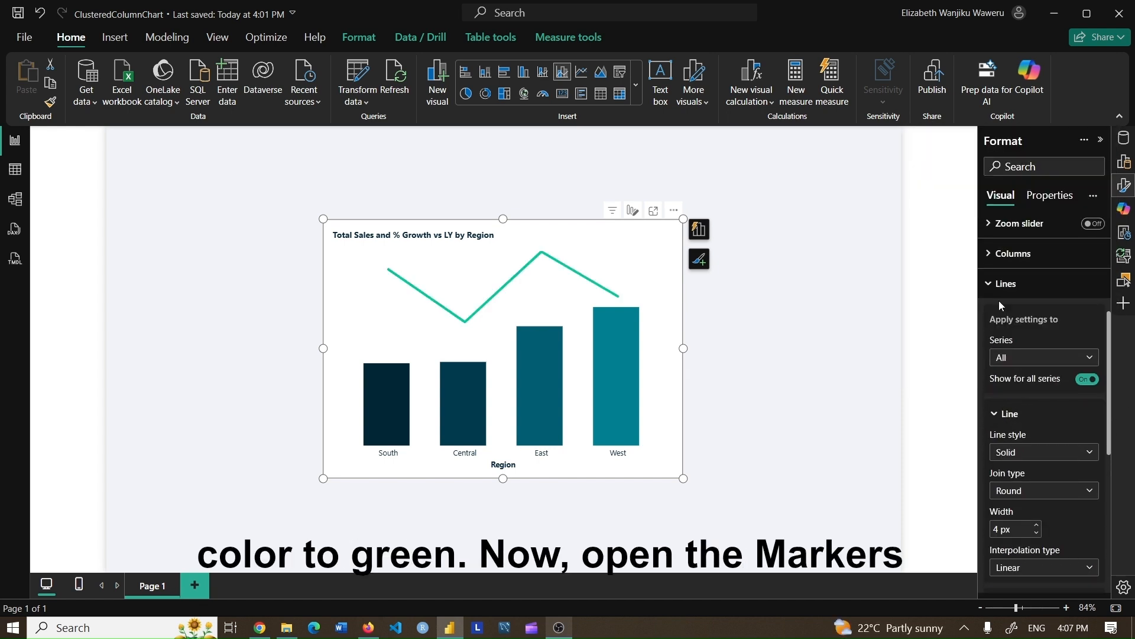
left_click(1006, 285)
left_click(1002, 426)
scroll(1108, 425, "down", 2)
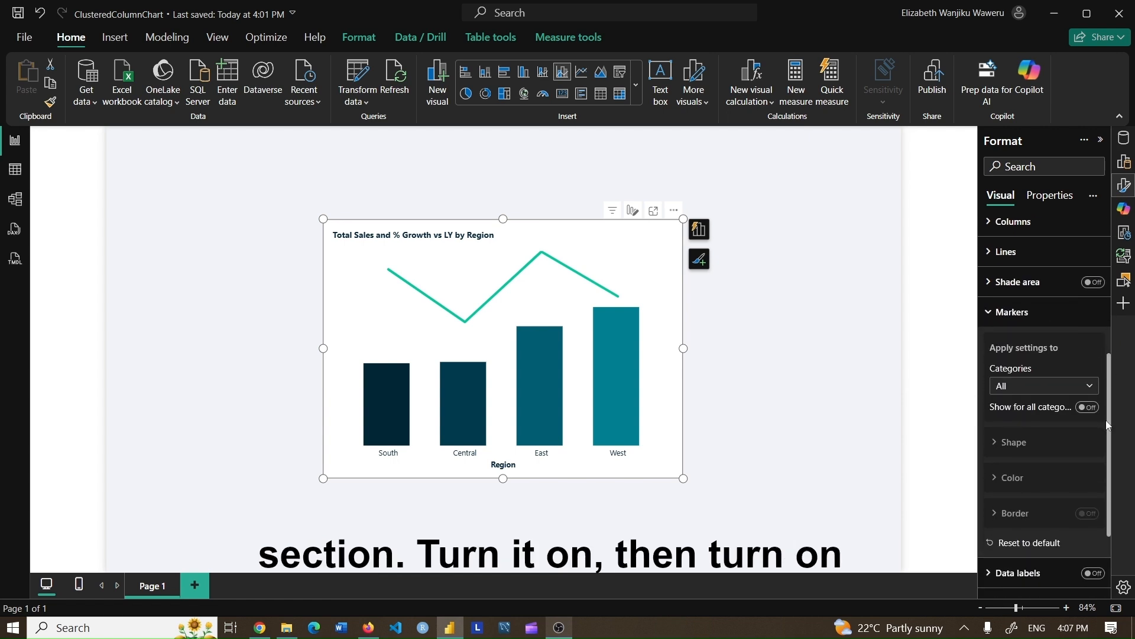
left_click(1088, 407)
Enable marker borders that match the line color, with 37% transparency and a width of 5 px
scroll(1051, 414, "down", 2)
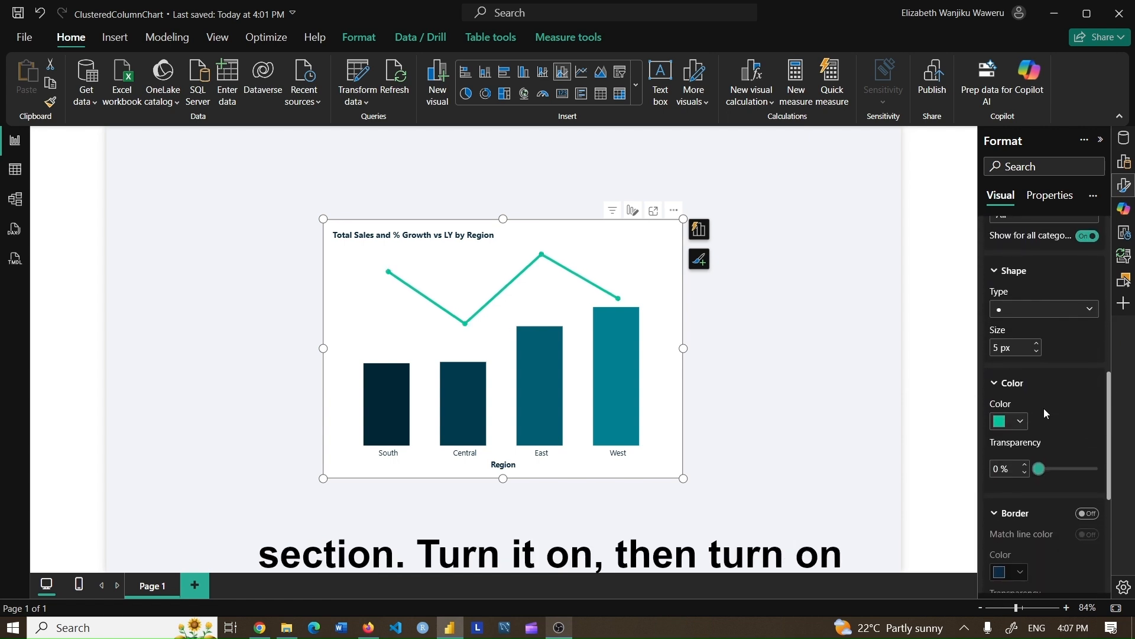
scroll(1092, 426, "down", 3)
left_click(1088, 384)
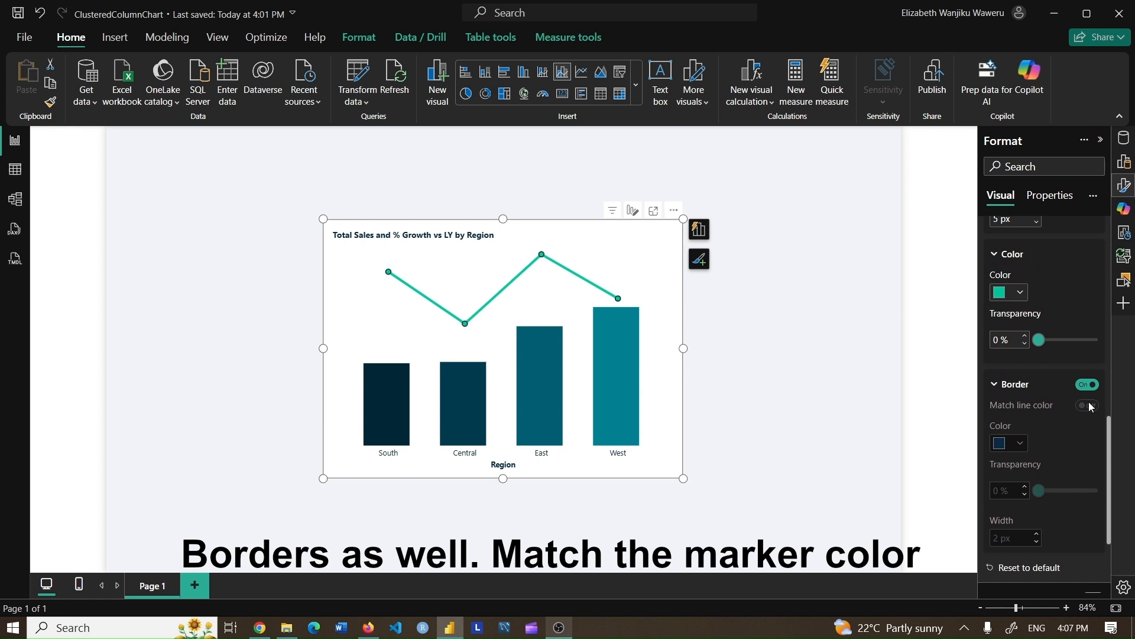
left_click(1087, 406)
mouse_move(1039, 490)
left_mouse_down()
mouse_move(1071, 491)
mouse_move(1062, 492)
left_mouse_up()
left_click(1037, 534)
left_click(1038, 539)
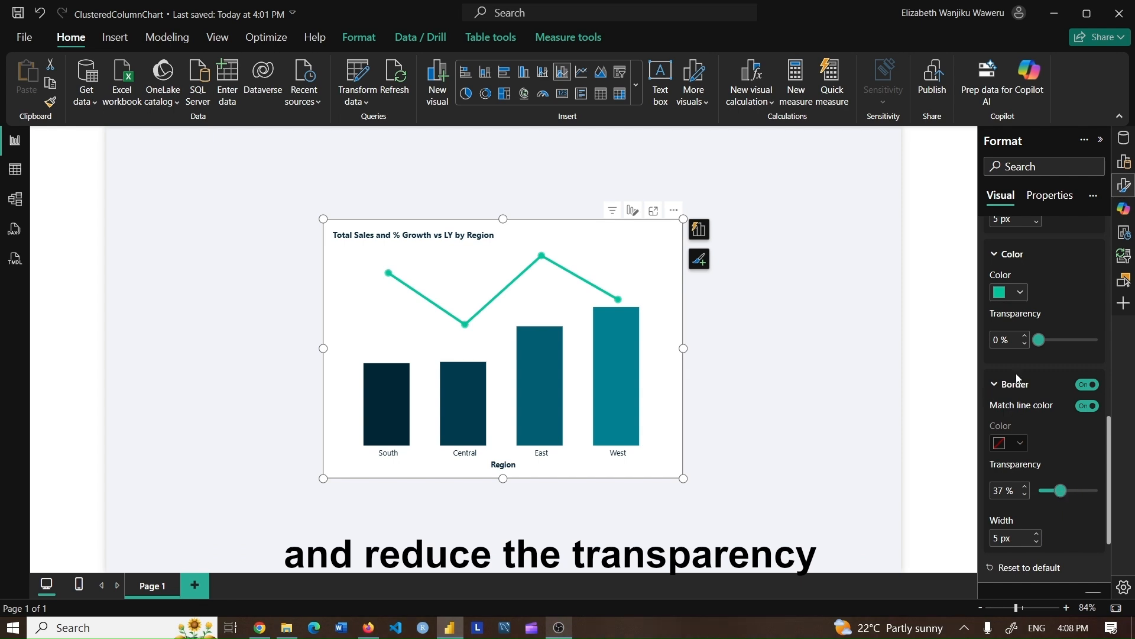
scroll(1015, 383, "up", 6)
left_click(1008, 341)
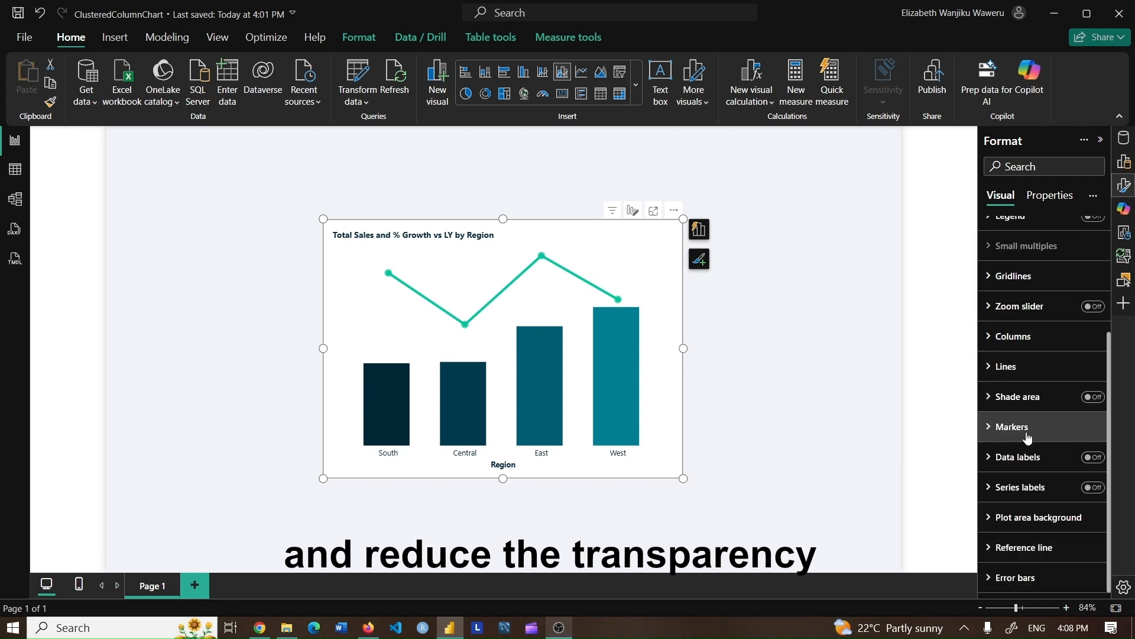
Turn on data labels and position the Total Sales column labels at Inside base
left_click(1098, 459)
left_click(995, 458)
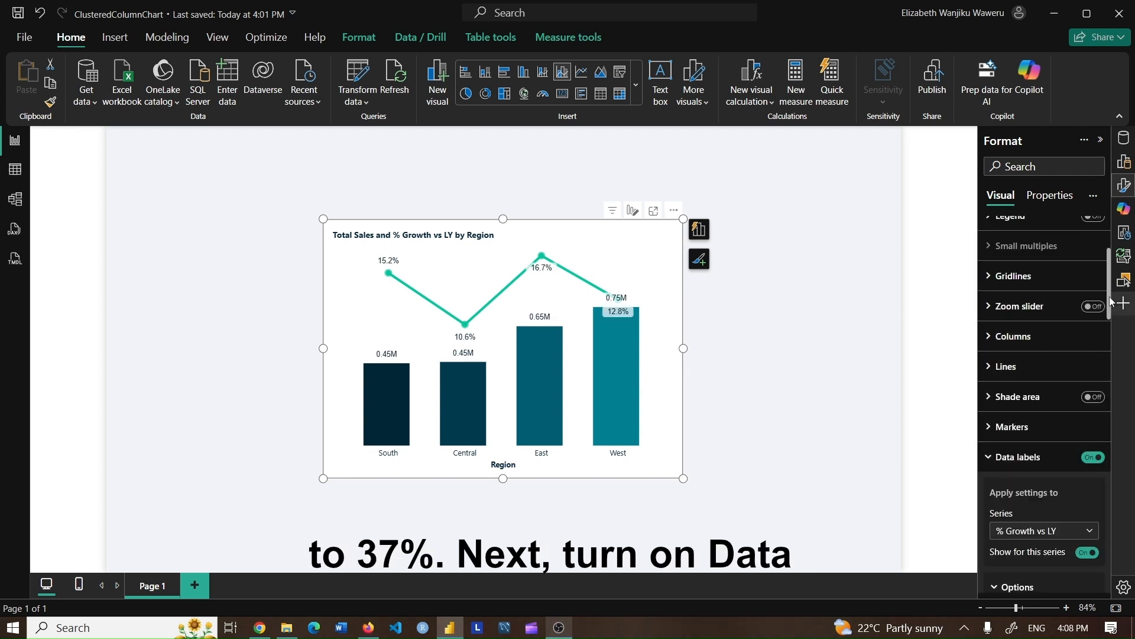
scroll(1106, 372, "down", 5)
left_click(1026, 390)
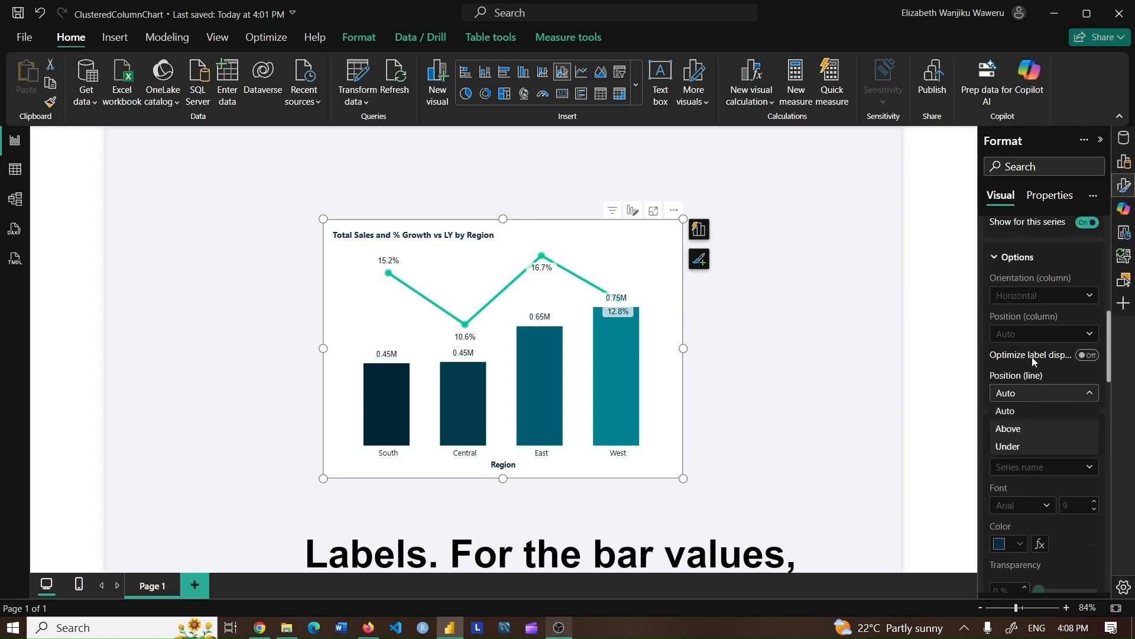
scroll(1053, 308, "up", 2)
left_click(1047, 267)
left_click(1042, 302)
left_click(1050, 401)
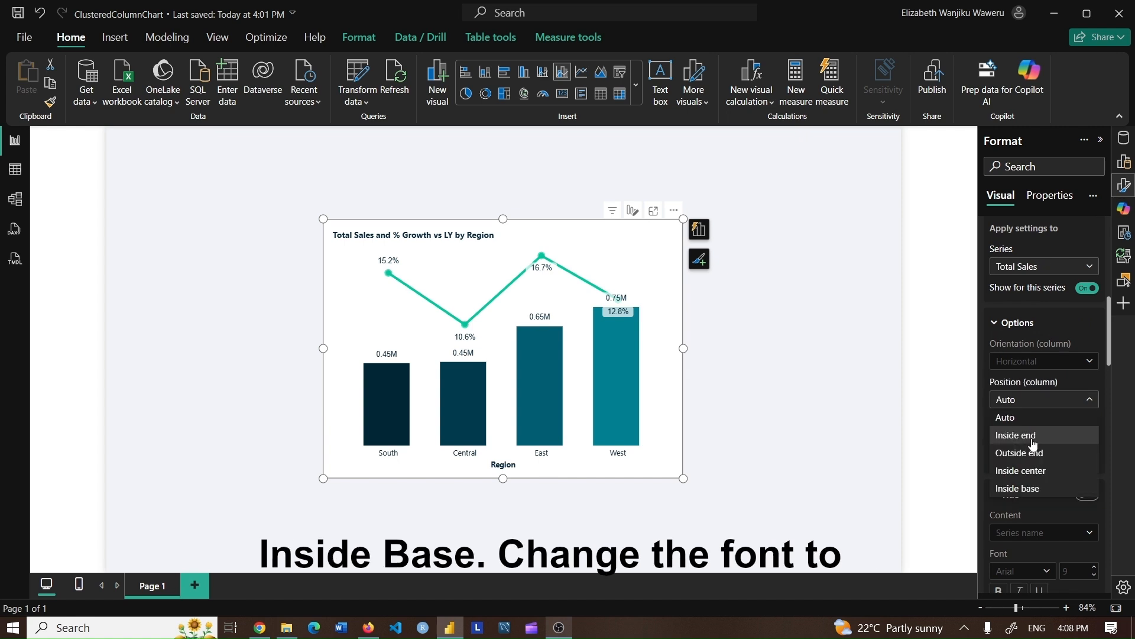
left_click(1024, 489)
Format the Total Sales label values in Segoe UI, size 10, with Thousands as the display units
left_click_drag(1111, 346, 1108, 443)
left_click(1039, 337)
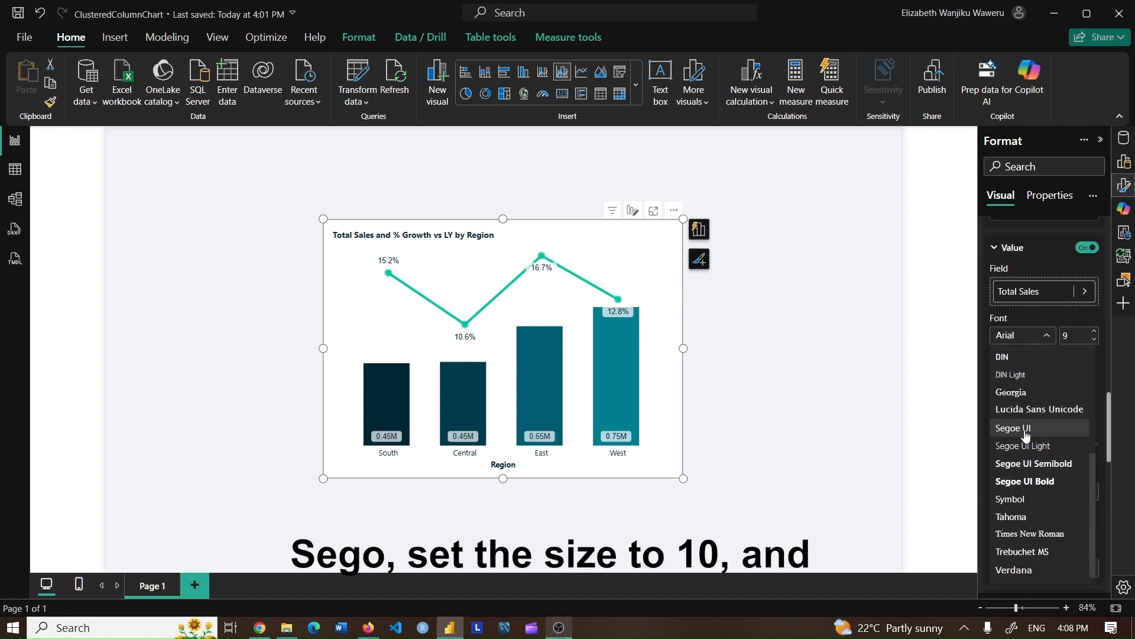
left_click(1028, 430)
left_click(1094, 333)
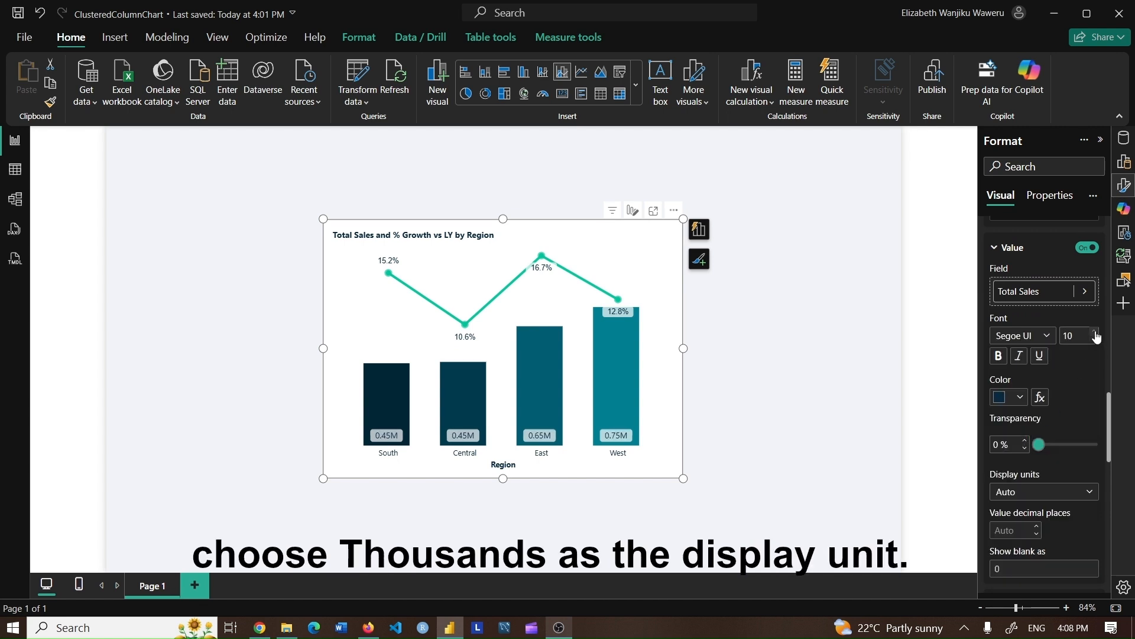
left_click(1032, 492)
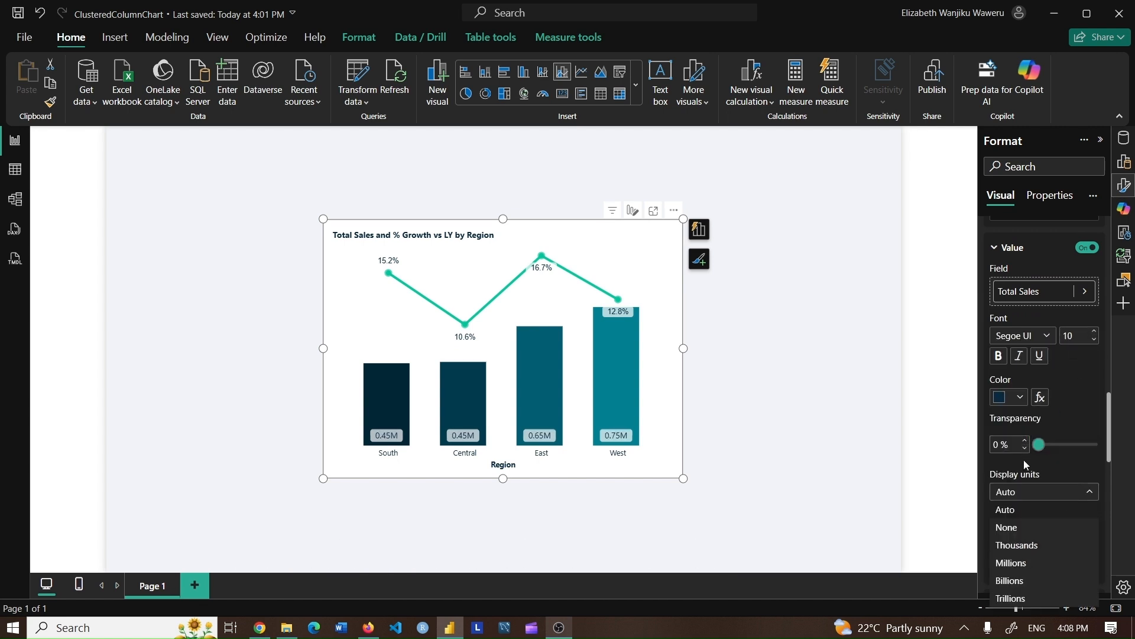
left_click(1034, 541)
Position the % Growth vs LY data labels above the line
scroll(1032, 539, "up", 5)
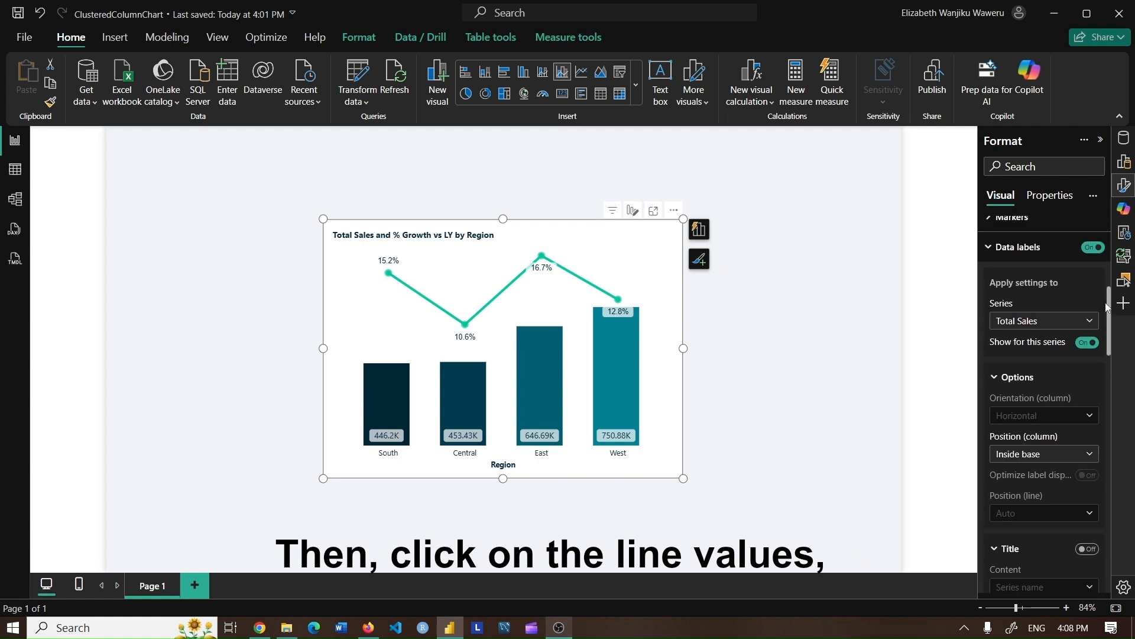
left_click(1032, 321)
left_click(1031, 376)
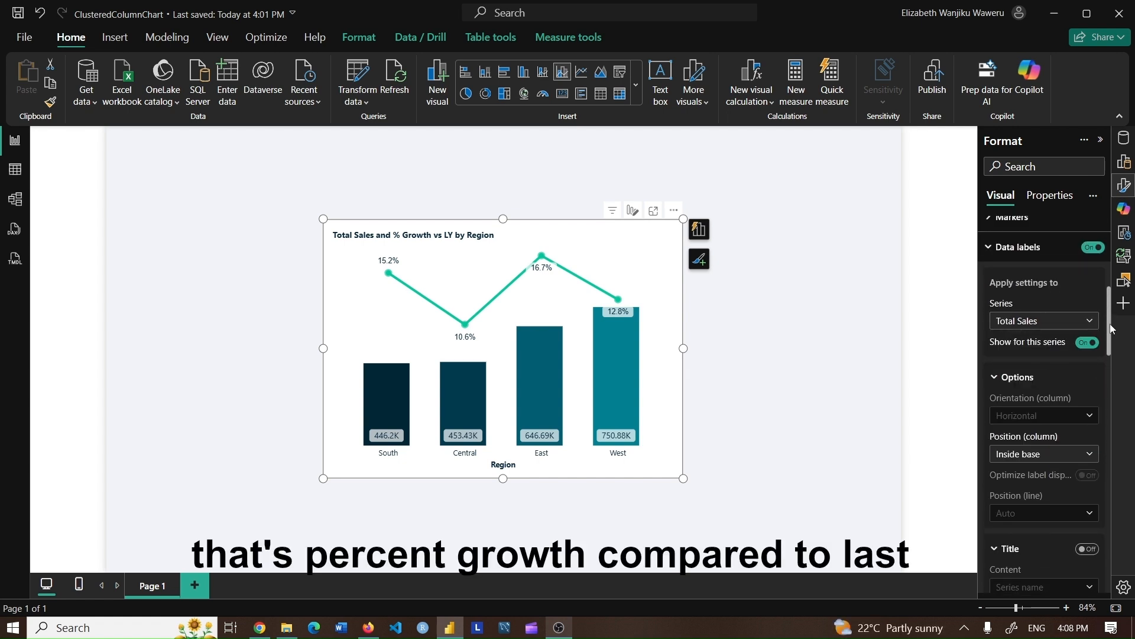
scroll(1108, 350, "down", 1)
left_click(1019, 395)
left_click(1021, 435)
Set the % Growth vs LY label values to Segoe UI Semibold, size 10
scroll(1110, 350, "down", 1)
scroll(1042, 406, "down", 5)
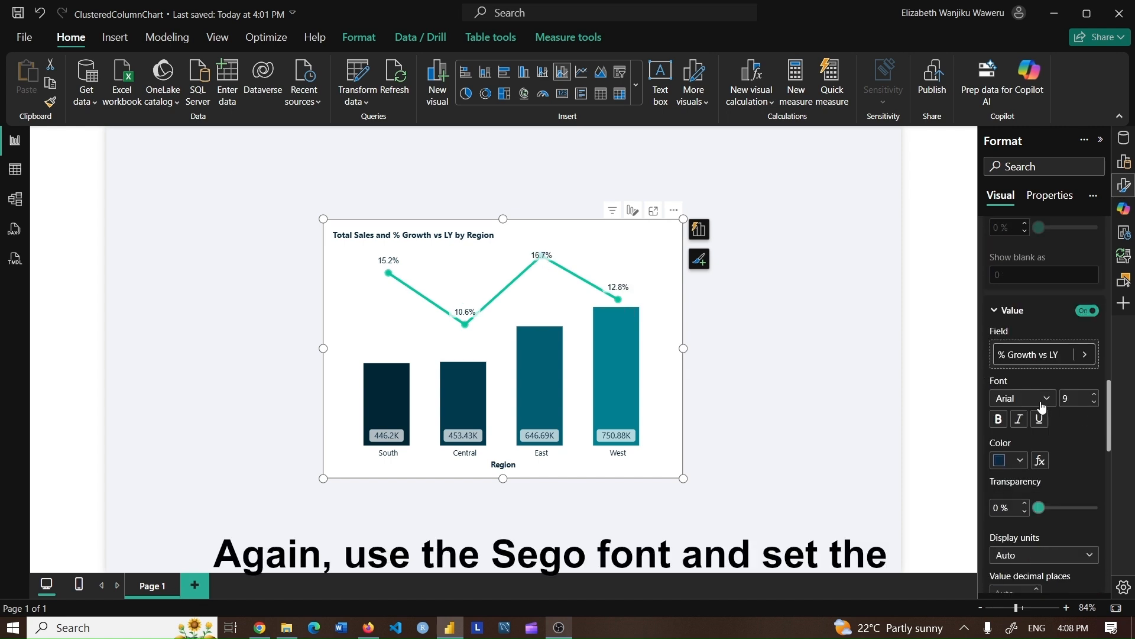
left_click(1042, 404)
scroll(1043, 349, "up", 3)
scroll(1043, 269, "down", 3)
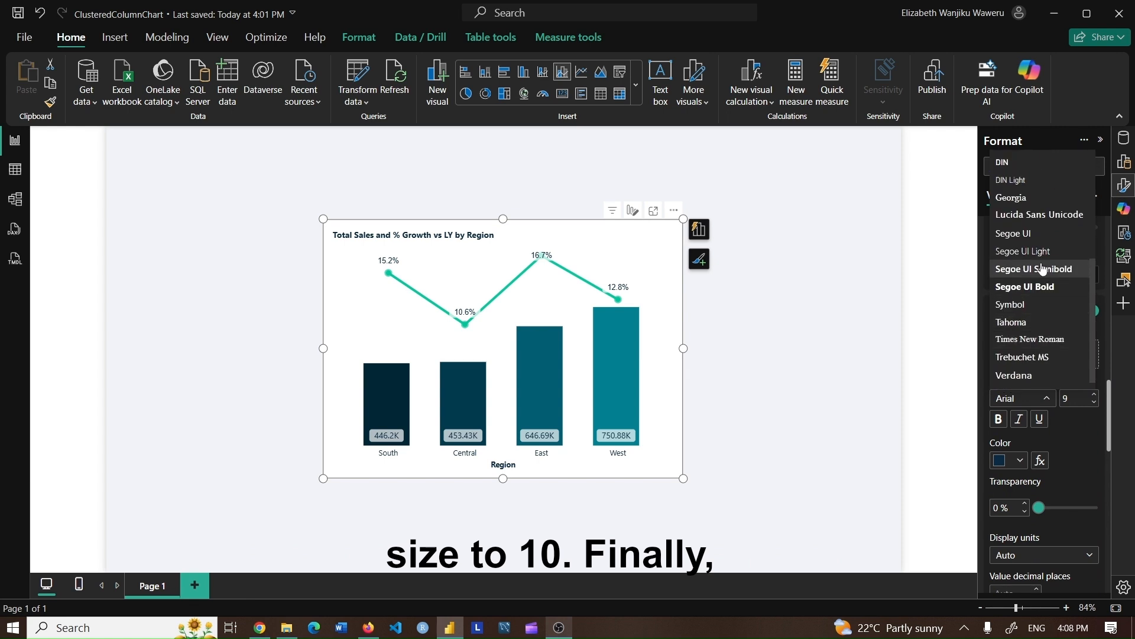
left_click(1042, 269)
left_click(1095, 394)
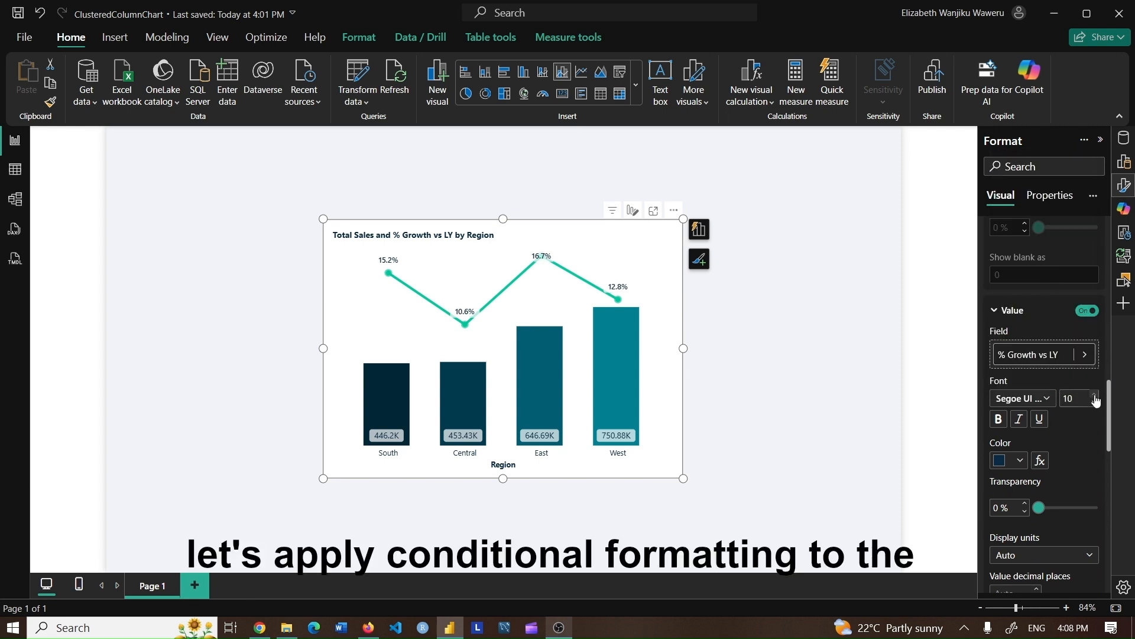
Open conditional formatting for the % Growth vs LY label color and set the gradient's minimum color to #B22222
left_click_drag(1109, 400, 1110, 410)
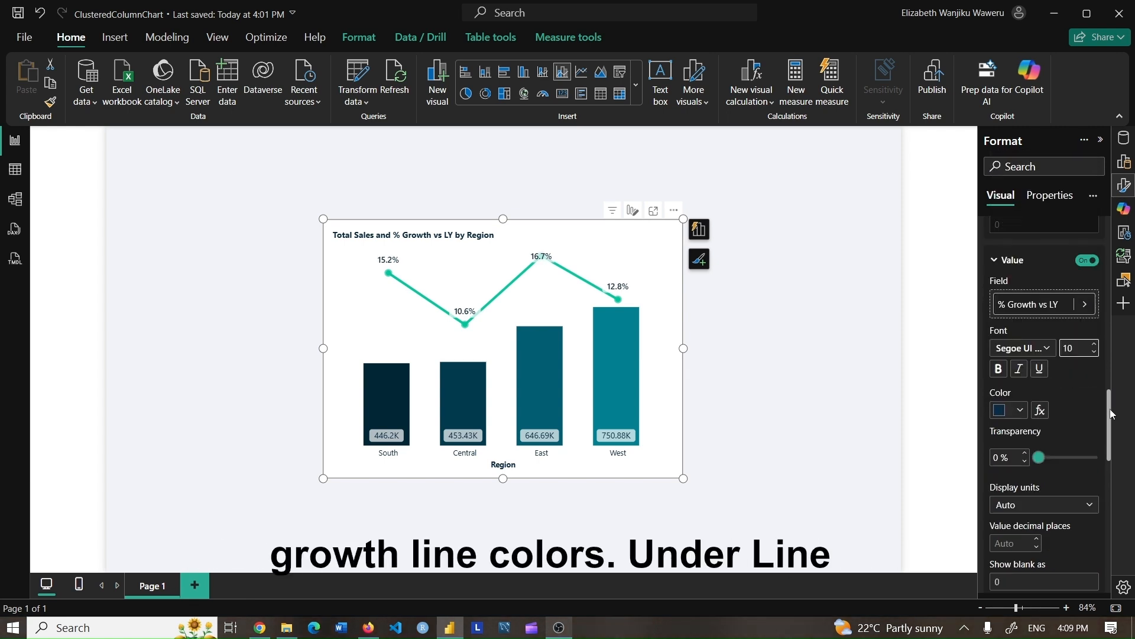
left_click(1041, 408)
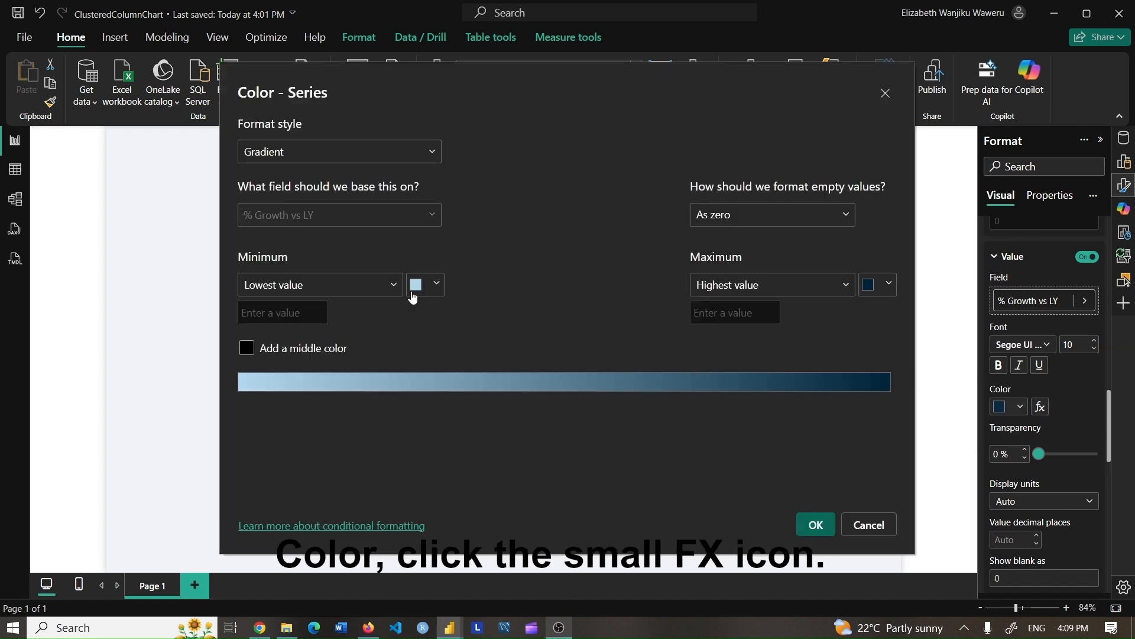
left_click(422, 286)
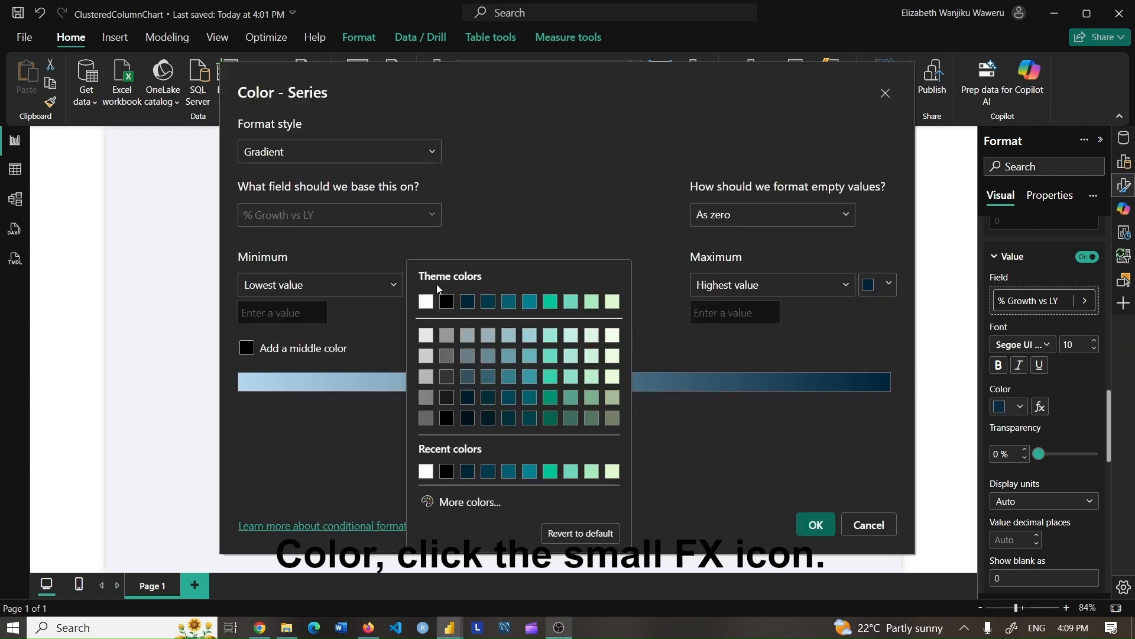
left_click(471, 503)
key("BackSpace")
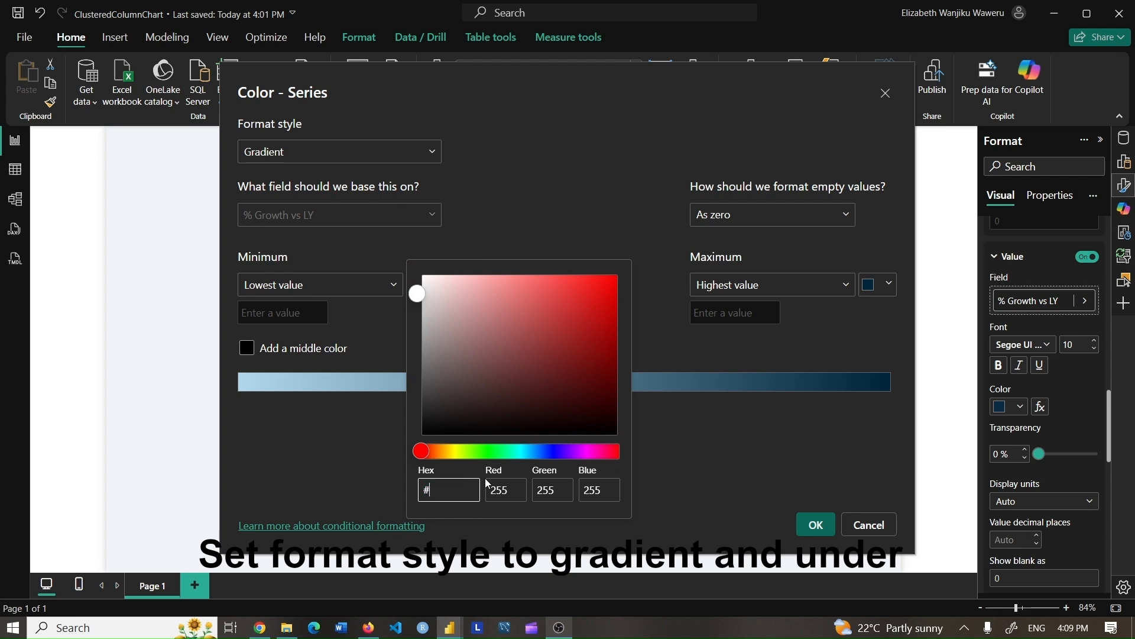
type("B22222")
left_click(339, 400)
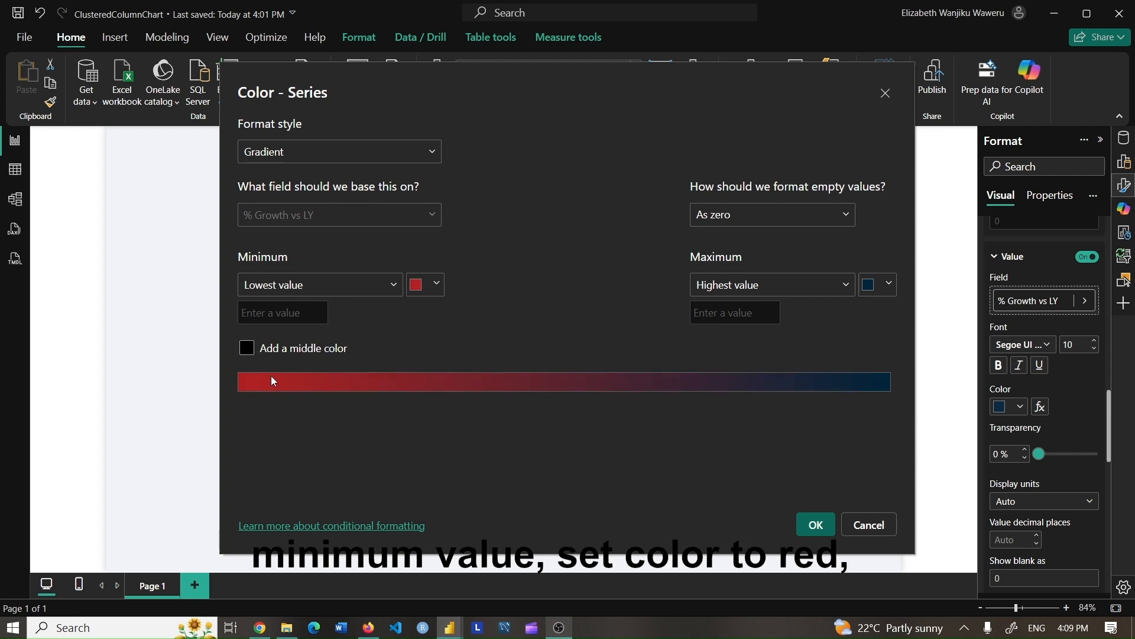
Add a middle color to the % Growth vs LY label gradient and set it to #FFC107
left_click(247, 348)
left_click(664, 284)
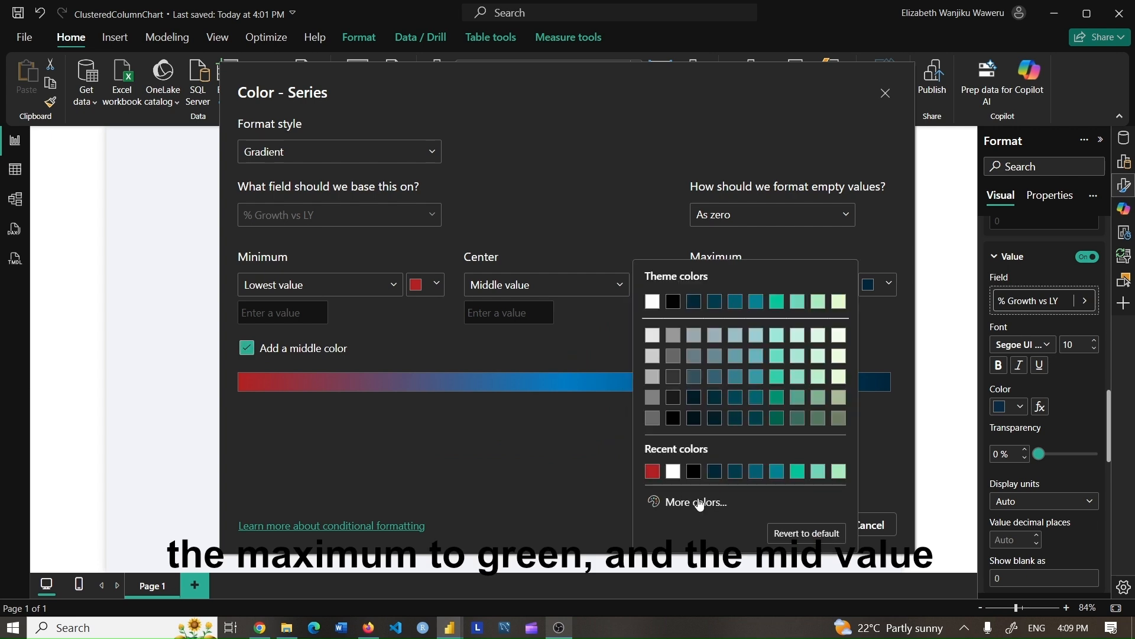
left_click(680, 502)
type("#")
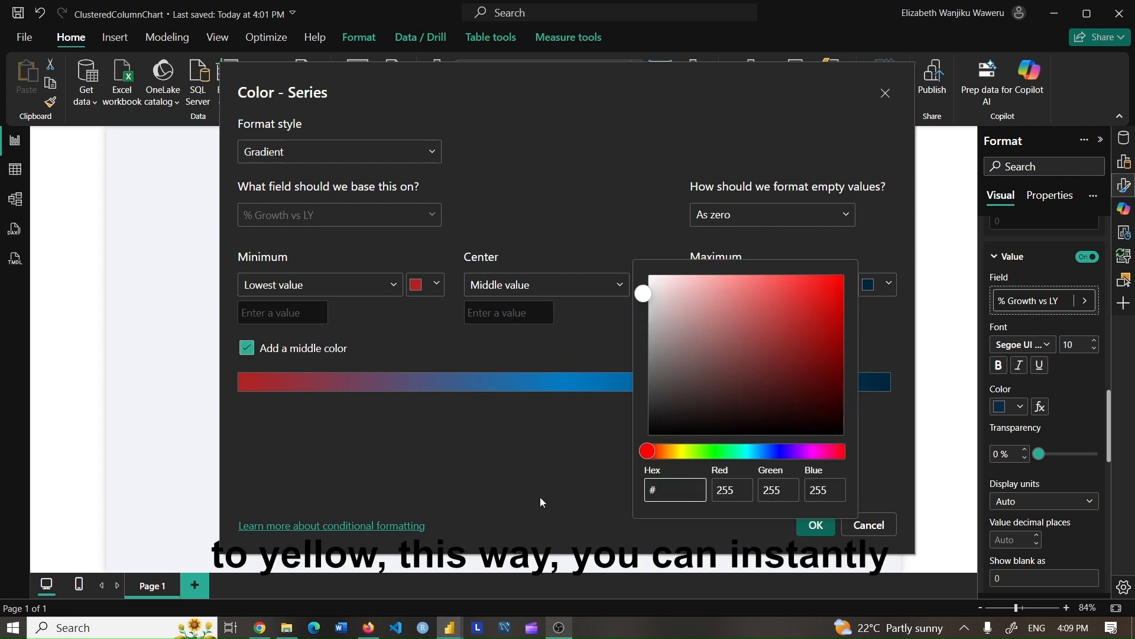
type("FFC107")
left_click(534, 448)
Set the gradient's maximum color to #347433 and apply the conditional formatting to the % Growth vs LY labels
left_click(888, 285)
left_click(724, 503)
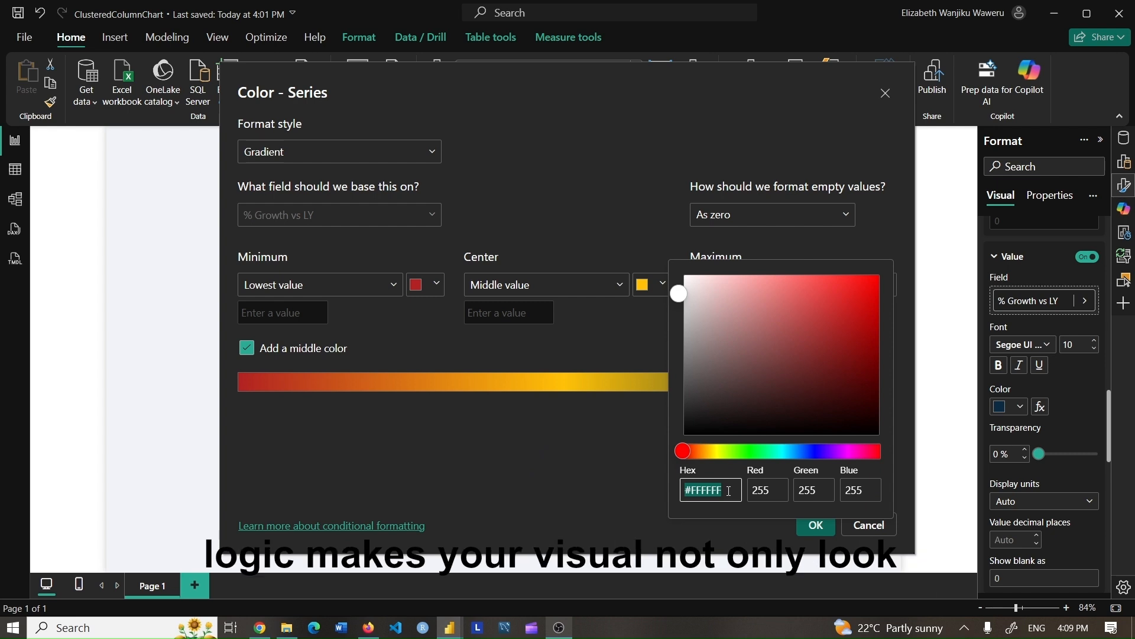
type("#34")
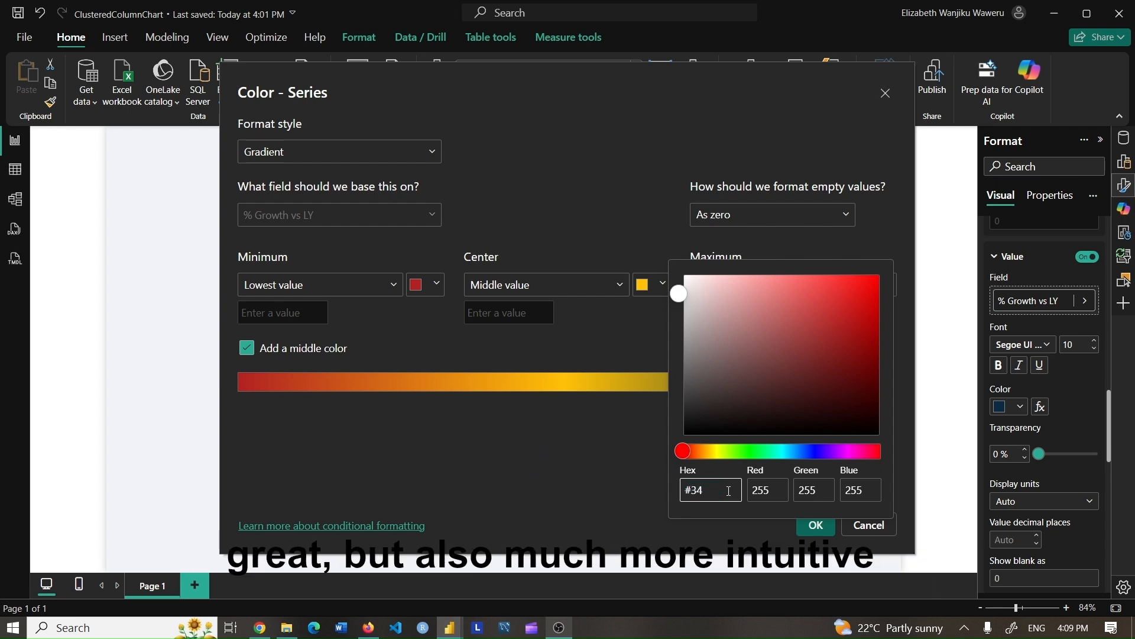
type("7433")
left_click(565, 431)
left_click(816, 526)
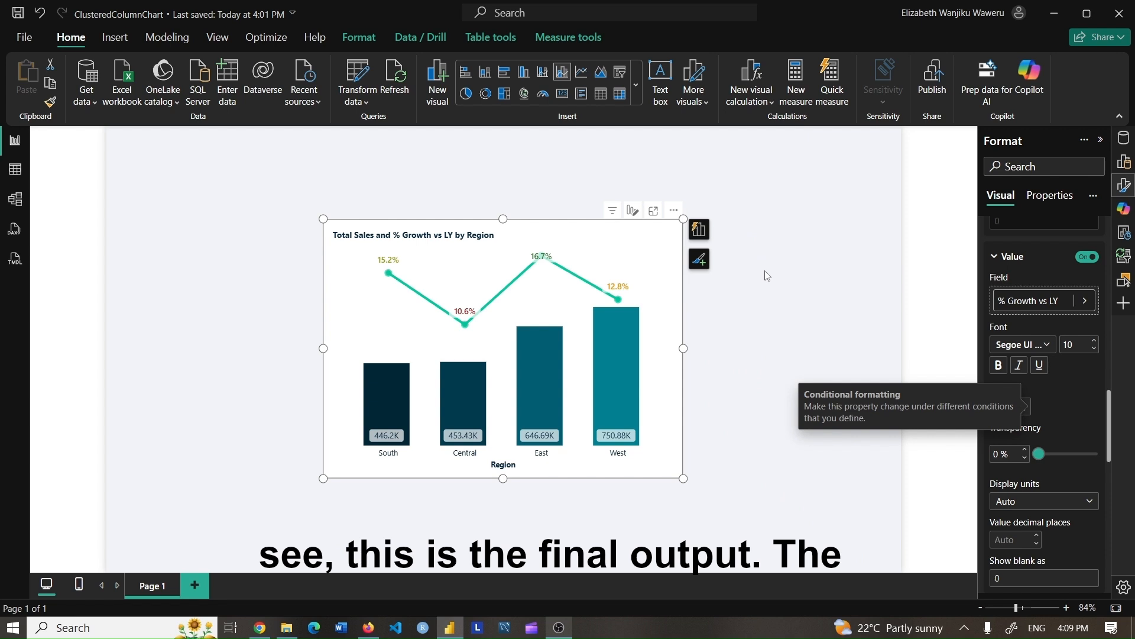
mouse_move(385, 410)
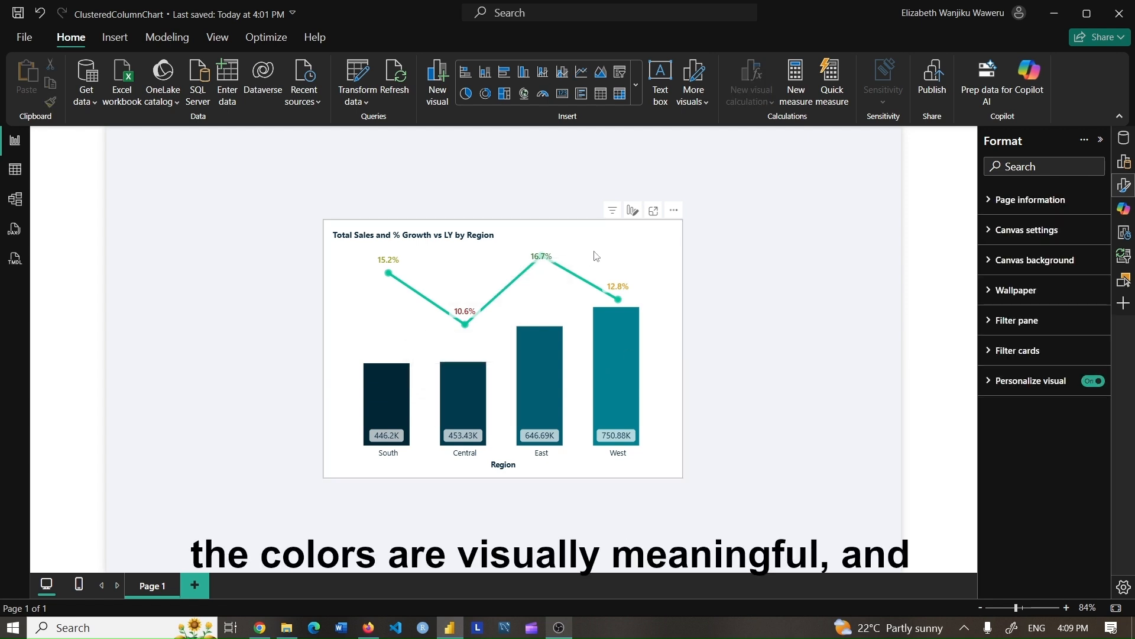
scroll(1020, 484, "down", 3)
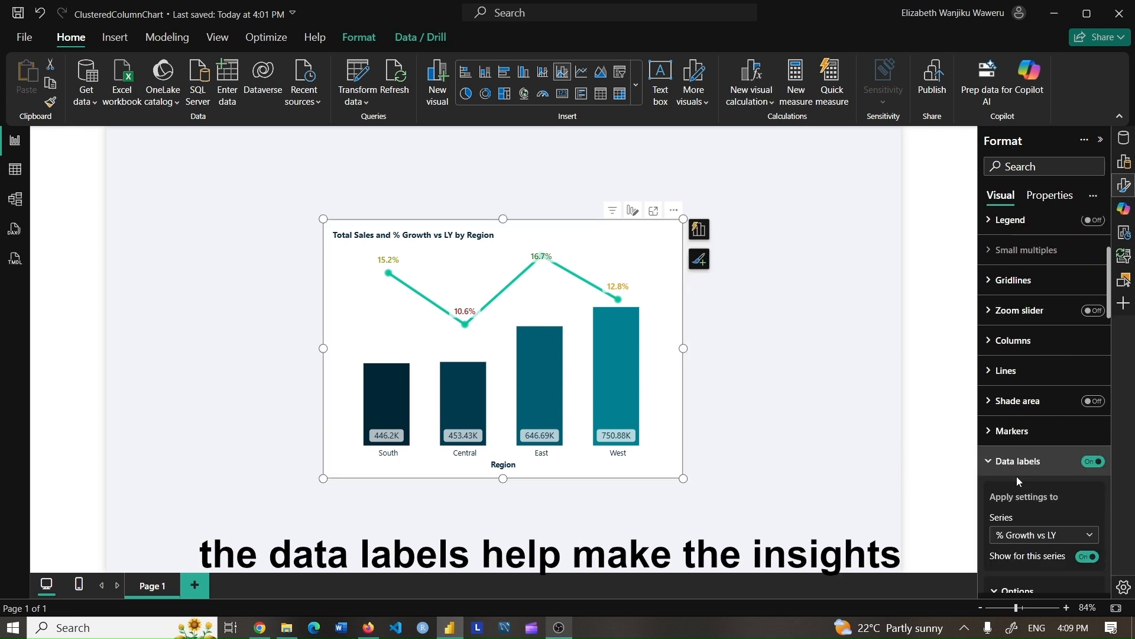
scroll(1014, 363, "up", 3)
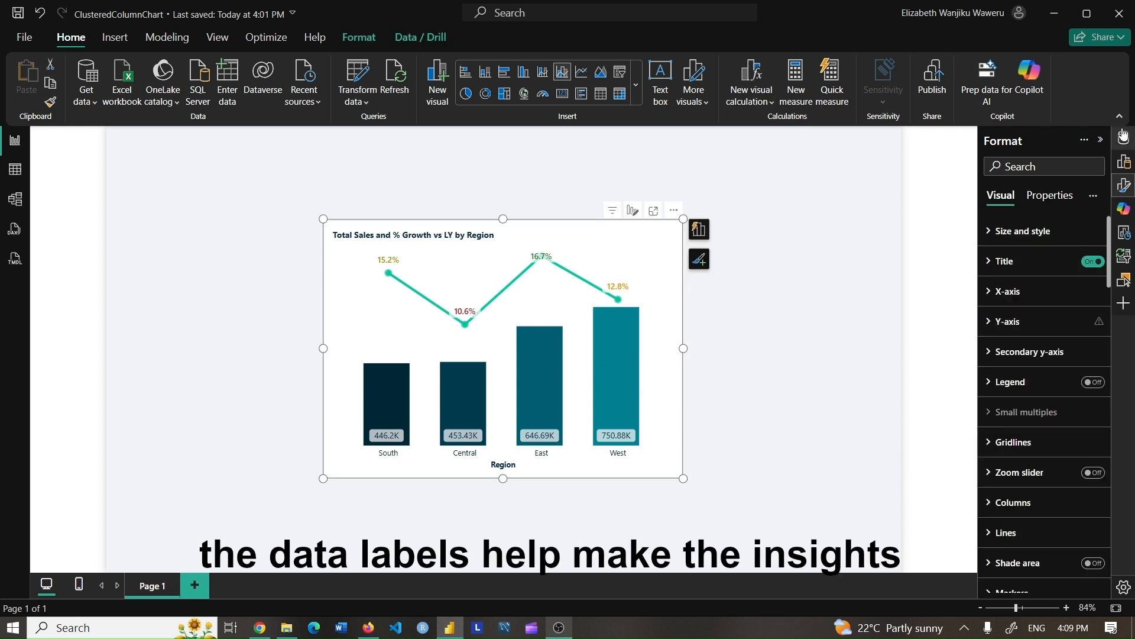
Add the Sales LY measure from the Measure Table's Time Intelligence folder to the chart's tooltips
left_click(1124, 162)
scroll(997, 512, "down", 3)
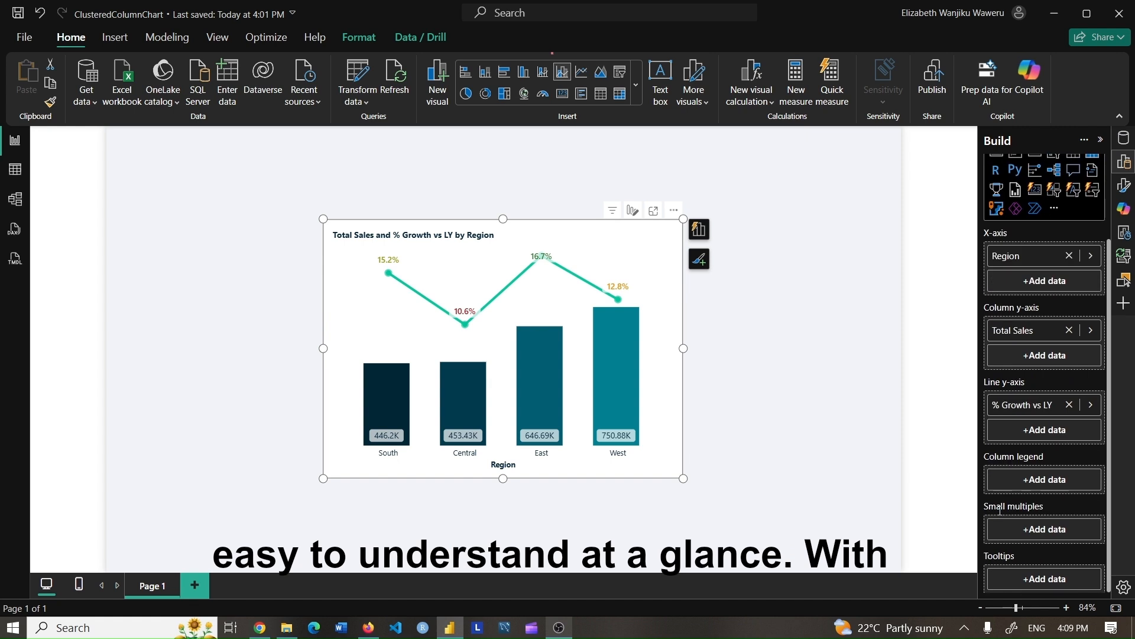
left_click(1039, 579)
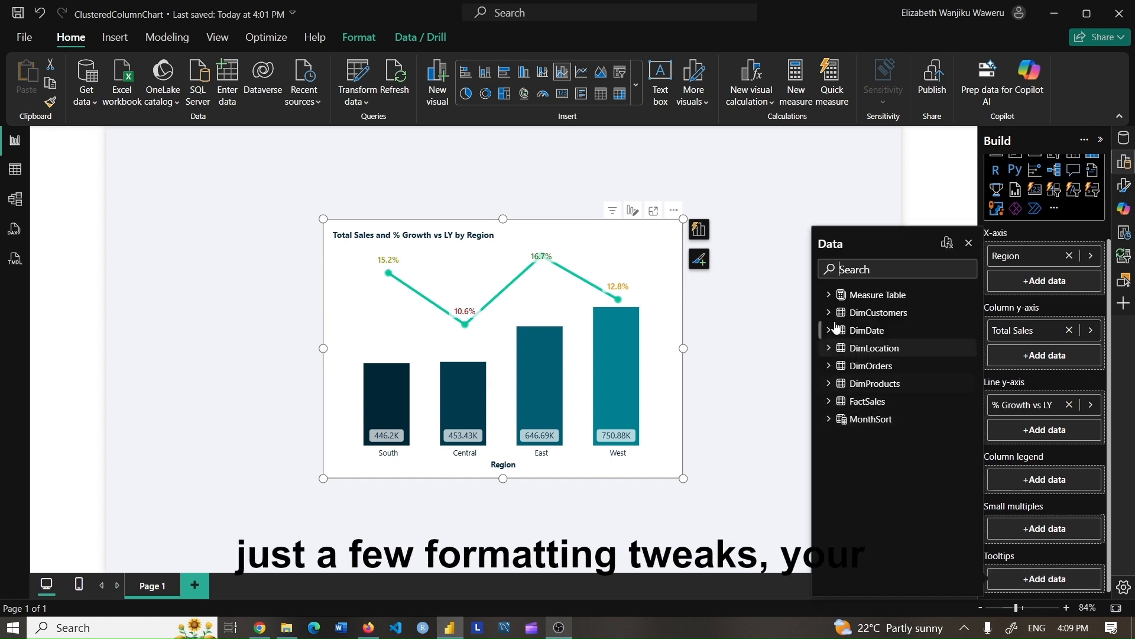
left_click(829, 295)
left_click(840, 401)
left_click(840, 401)
left_click(839, 401)
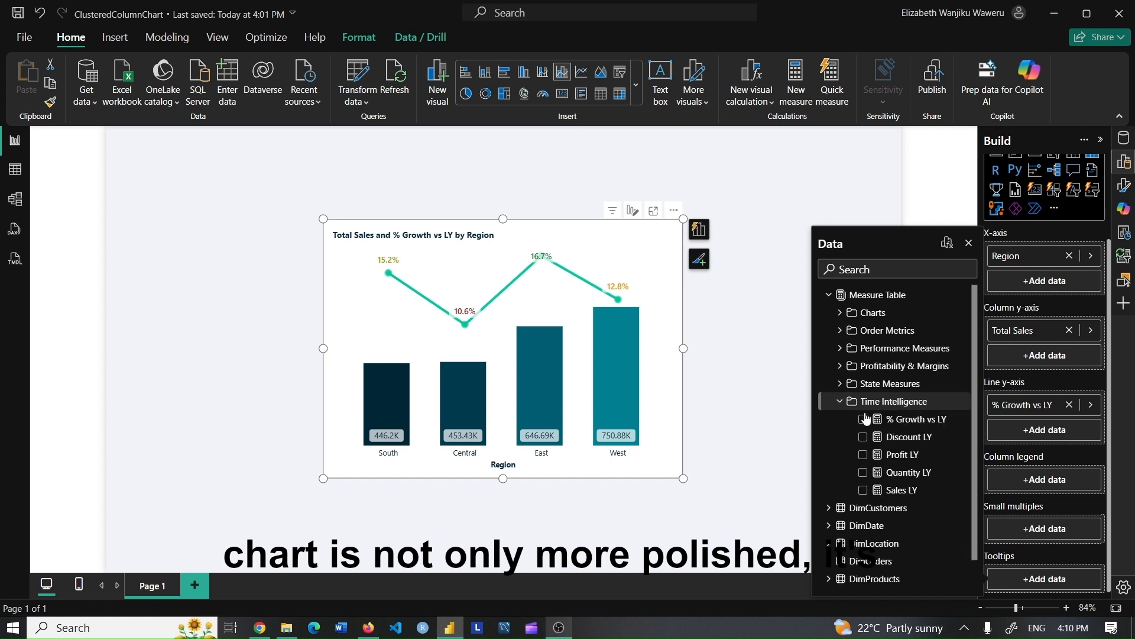
left_click(864, 490)
left_click(840, 401)
left_click(969, 242)
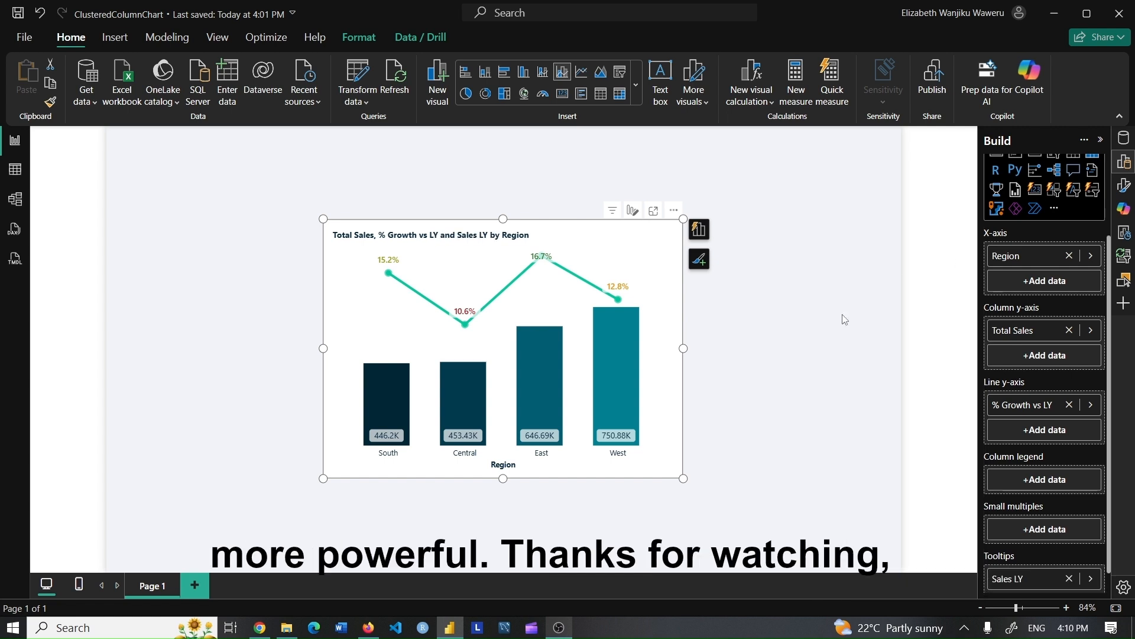
Deselect the chart, collapse the build options and examine the tooltips of the South, Central and East columns
left_click(819, 355)
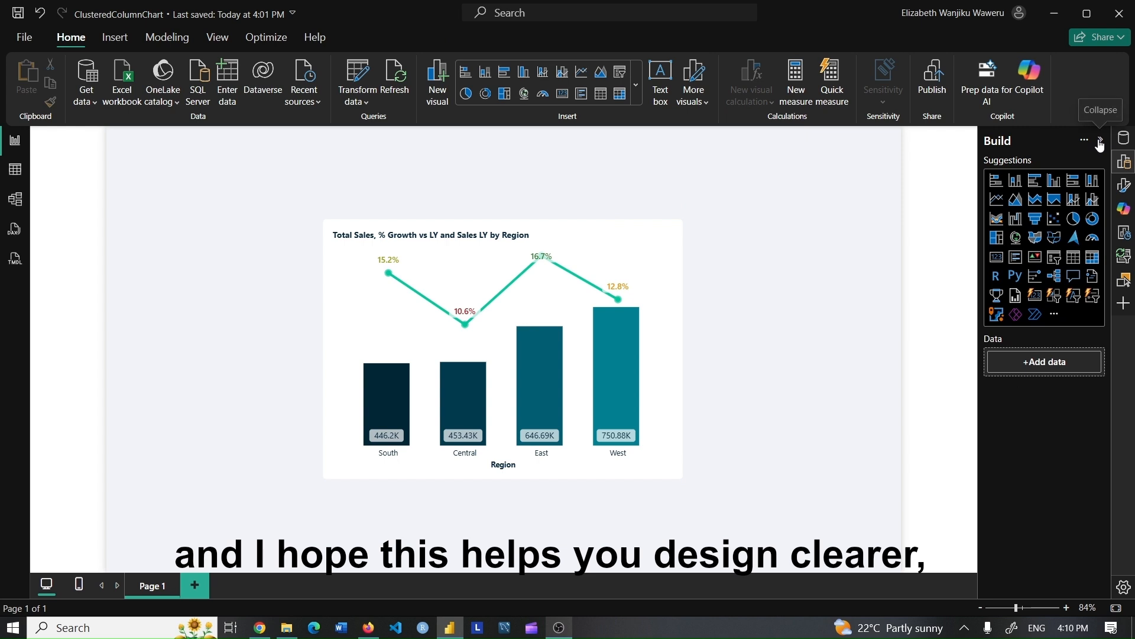
left_click(1100, 142)
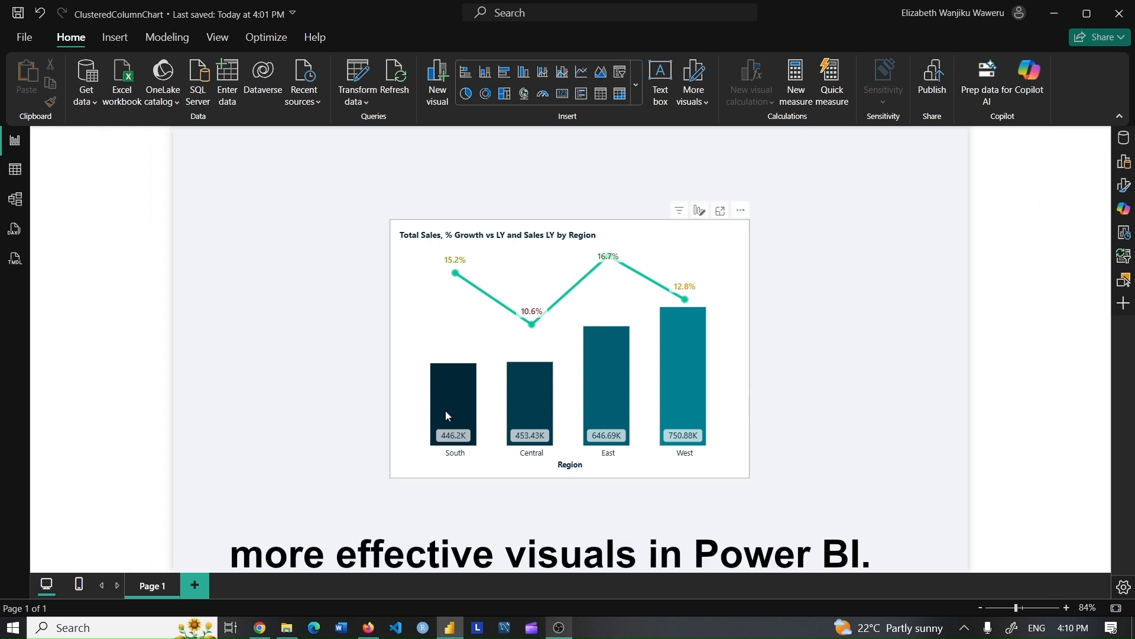
mouse_move(445, 410)
mouse_move(519, 415)
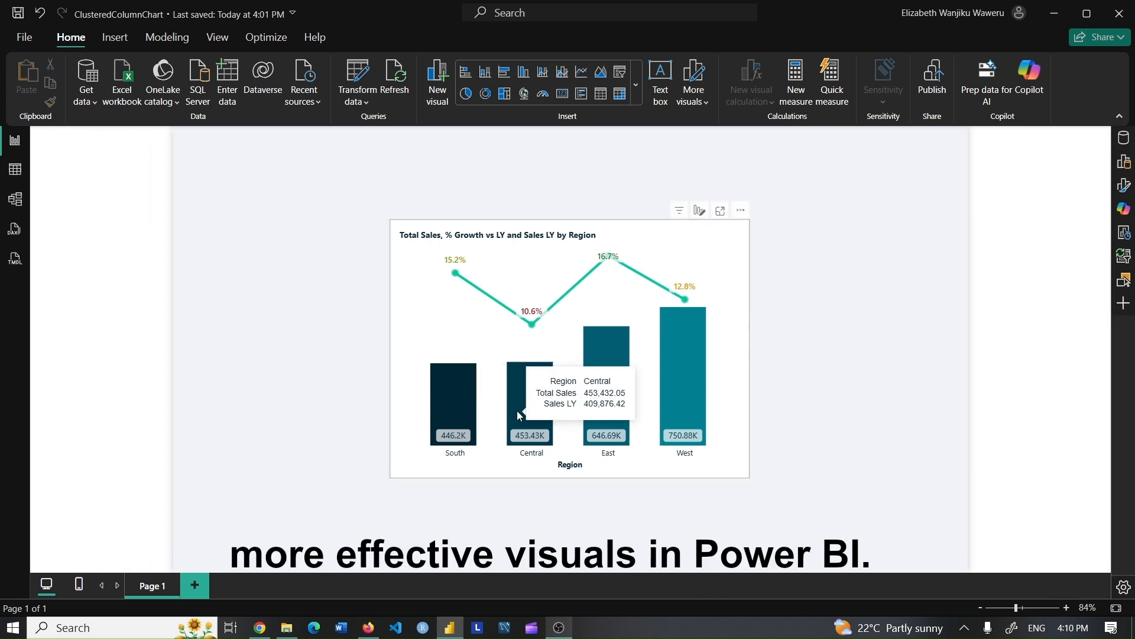
mouse_move(599, 415)
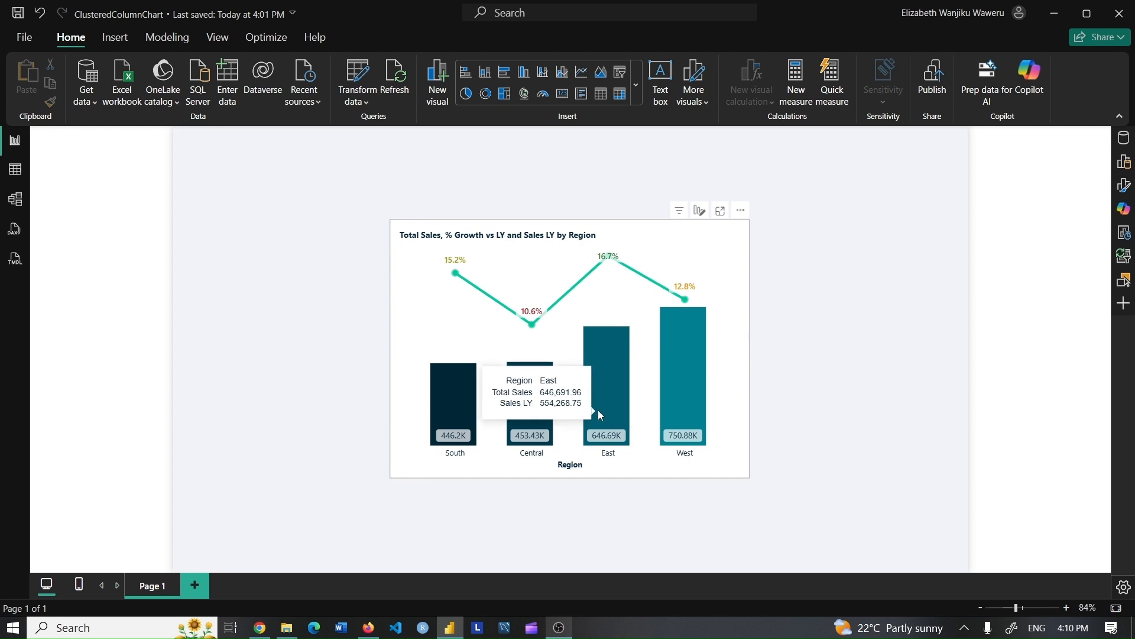